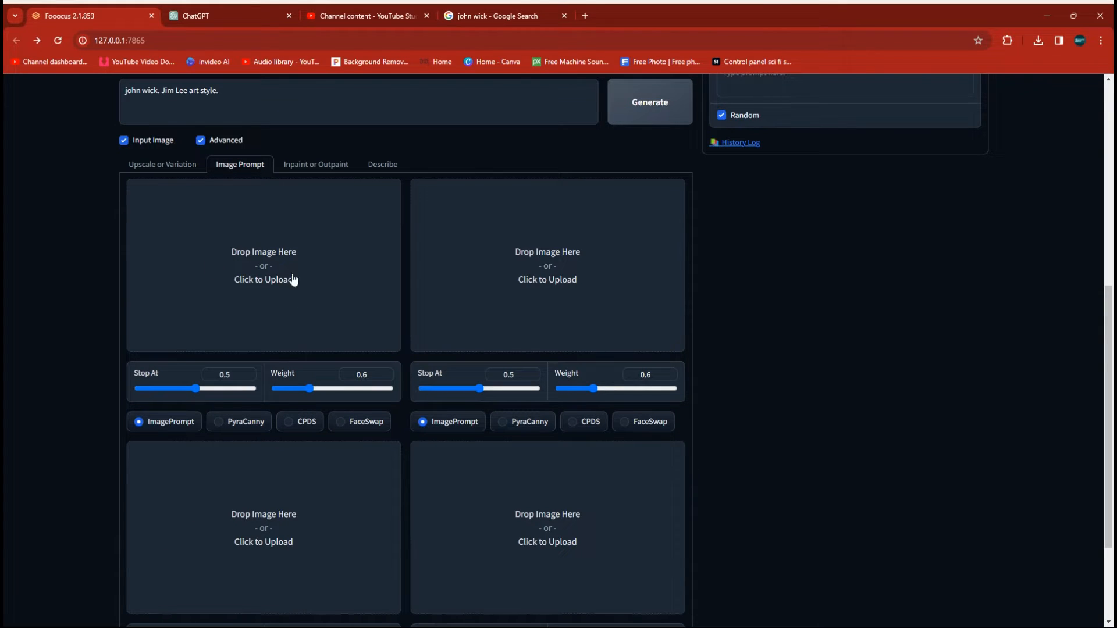
# Step: Set the first image prompt to FaceSwap and the second to CPDS, and load the red masked muscular character image into both
pyautogui.click(340, 424)
pyautogui.click(574, 427)
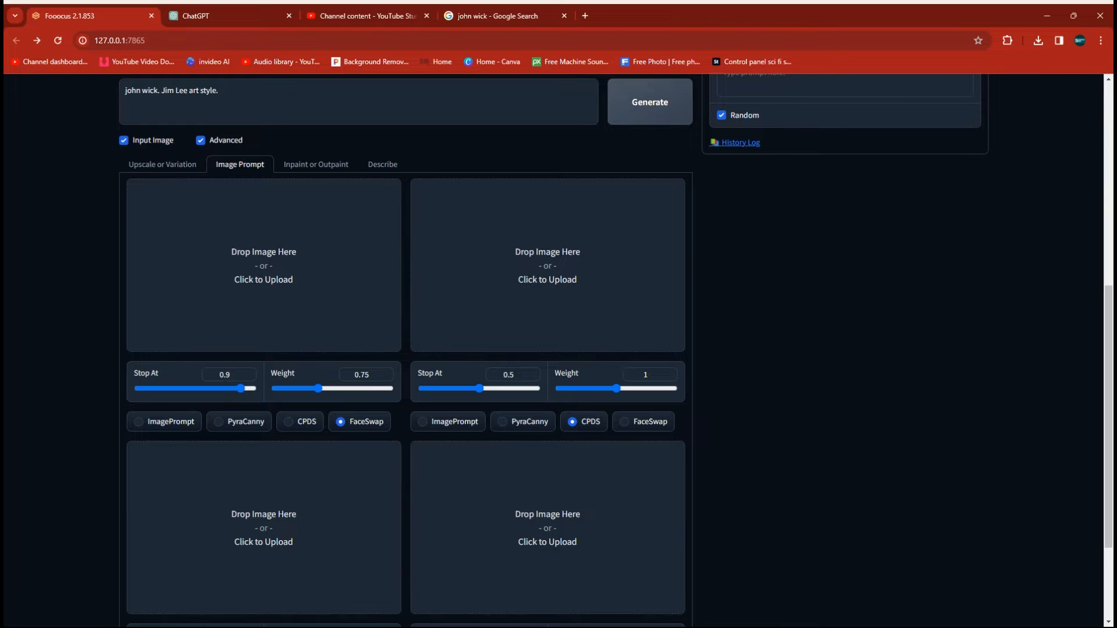
pyautogui.moveTo(402, 326); pyautogui.dragTo(241, 229)
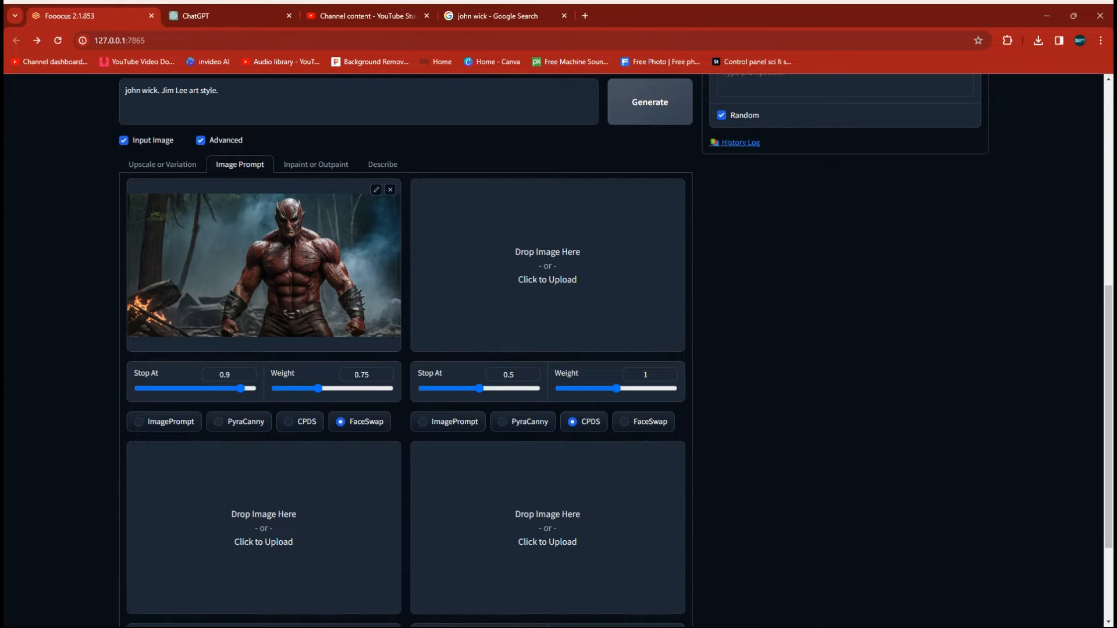
pyautogui.moveTo(1116, 309); pyautogui.dragTo(603, 285)
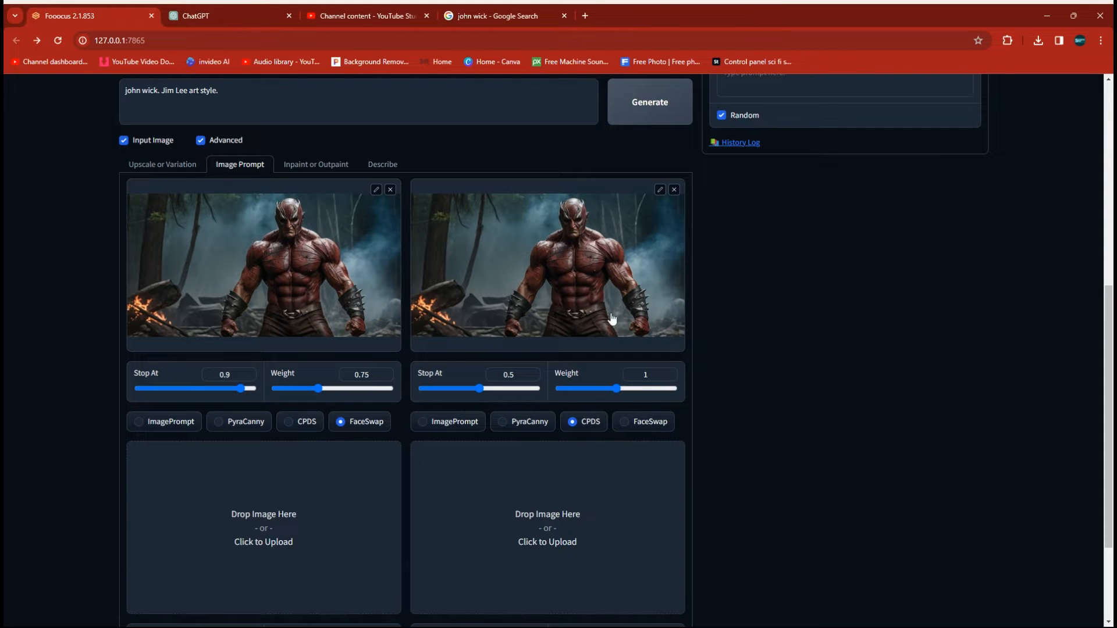
# Step: Replace the John Wick prompt with the copied description of the massive red-skinned comic book character, ending in "Jim Lee art style."
pyautogui.scroll(3, 716, 427)
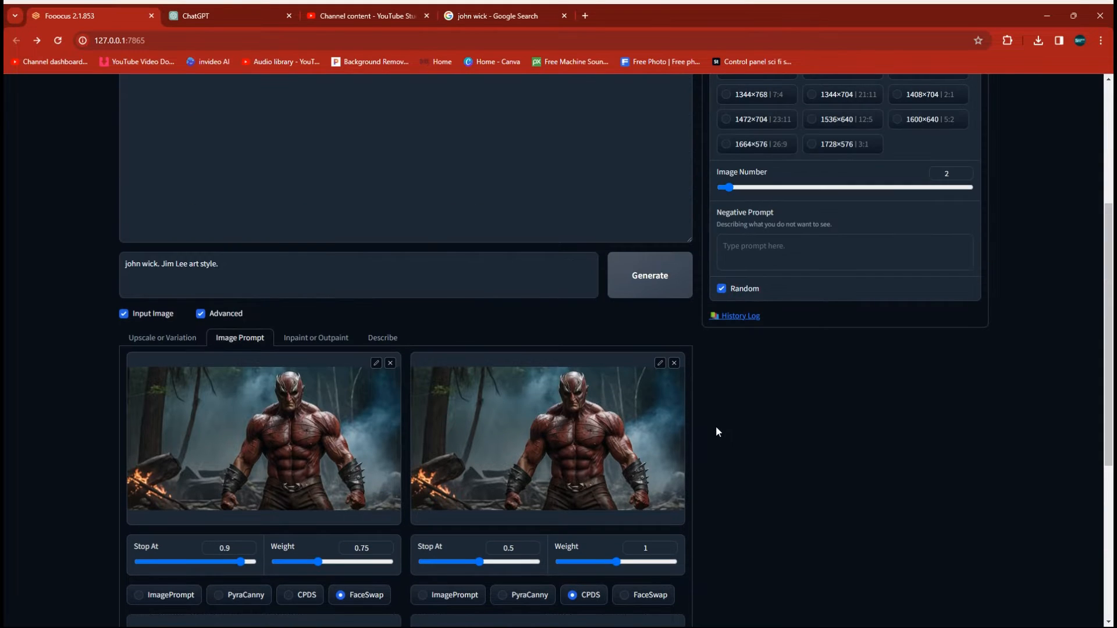
pyautogui.moveTo(251, 276); pyautogui.dragTo(92, 266)
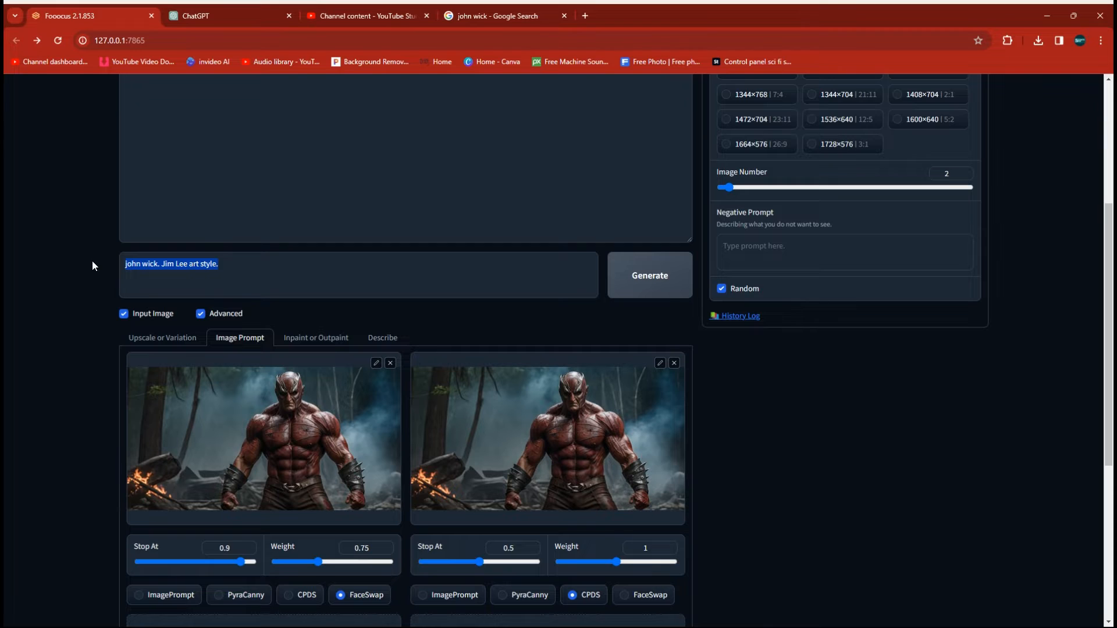
pyautogui.press('BackSpace')
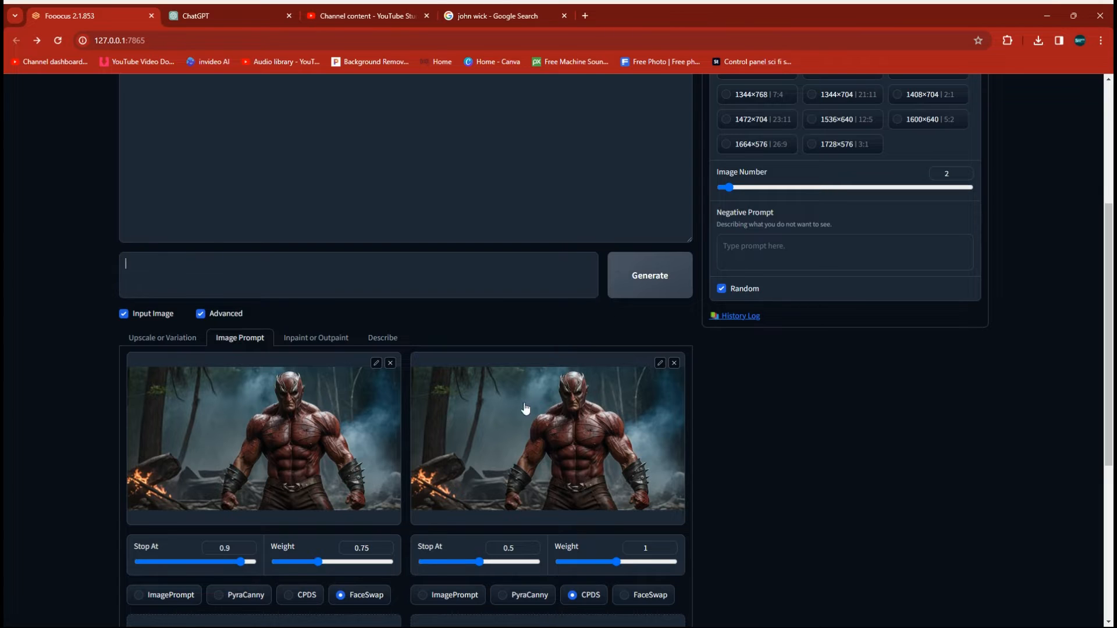
pyautogui.rightClick(177, 266)
pyautogui.click(215, 382)
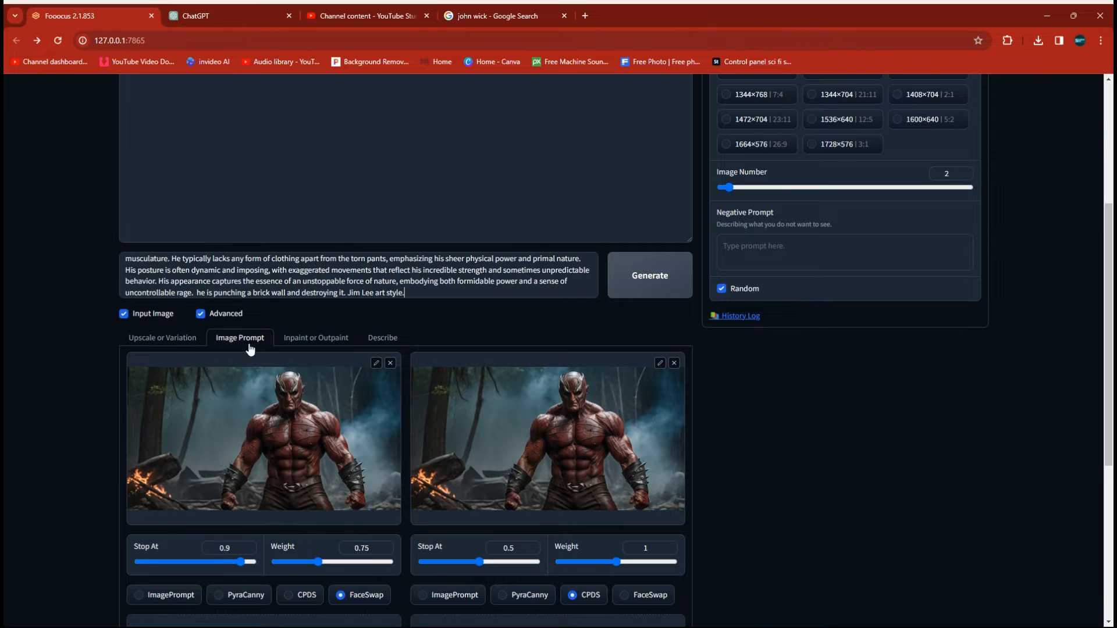
# Step: Review the prompt's wording, especially "comic book: Marvel universe character" and the closing "Jim Lee art style."
pyautogui.scroll(5, 351, 275)
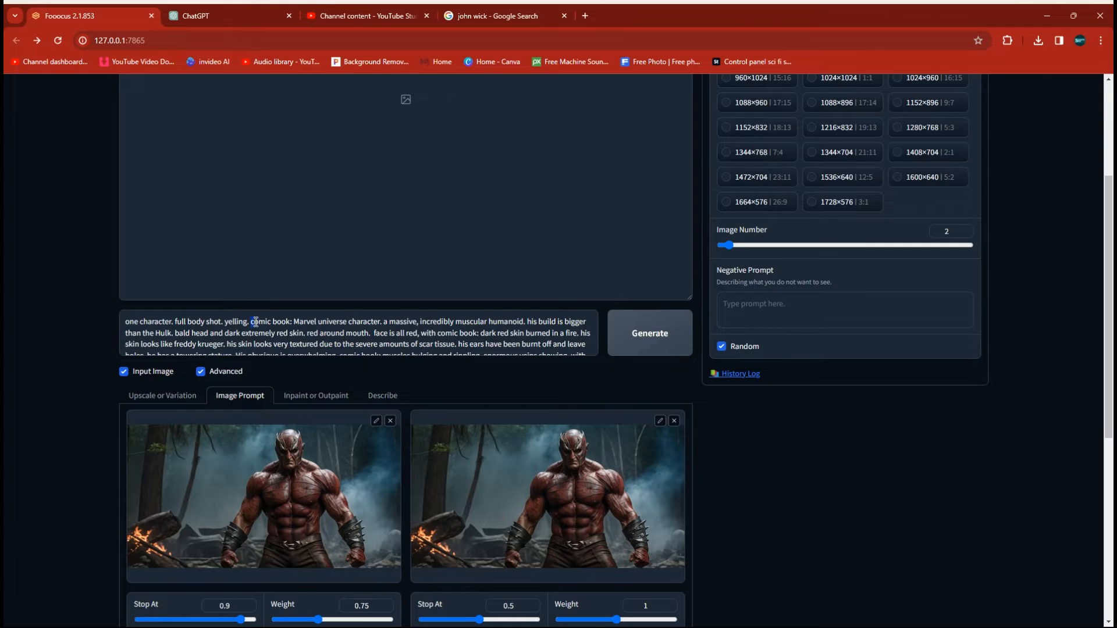
pyautogui.moveTo(255, 322); pyautogui.dragTo(346, 322)
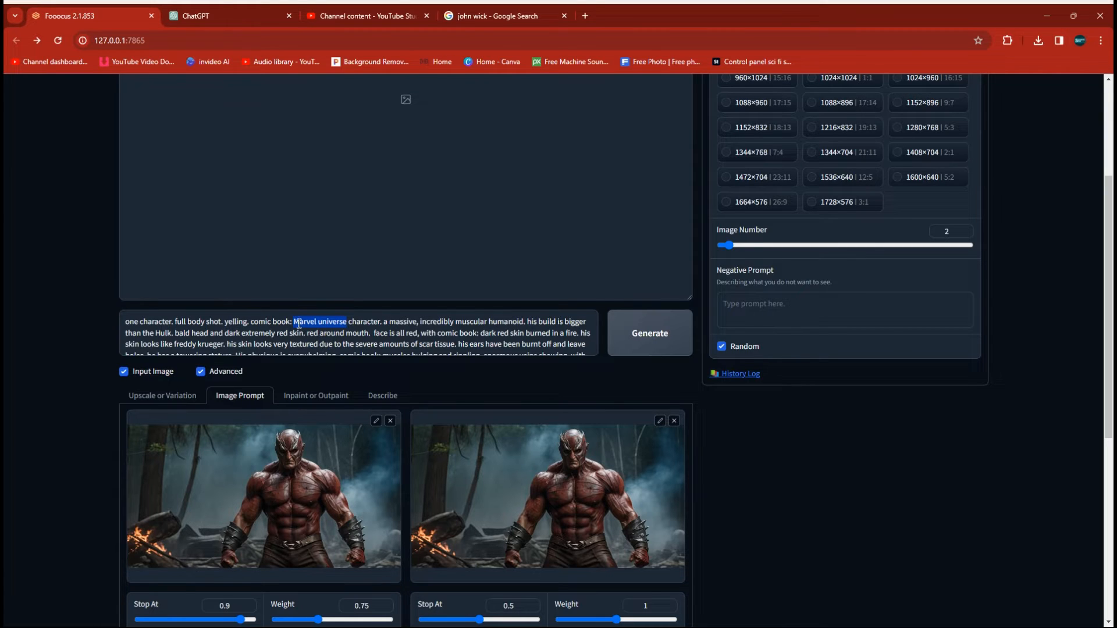
pyautogui.moveTo(296, 322); pyautogui.dragTo(348, 322)
pyautogui.scroll(-5, 399, 340)
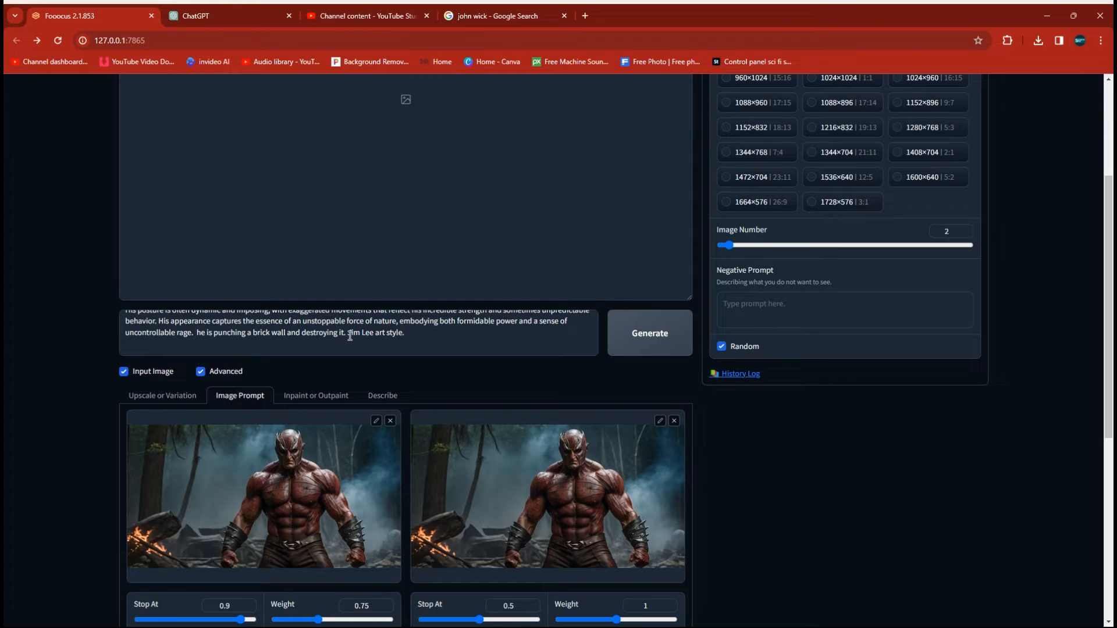
pyautogui.moveTo(349, 335); pyautogui.dragTo(405, 332)
pyautogui.scroll(-1, 444, 341)
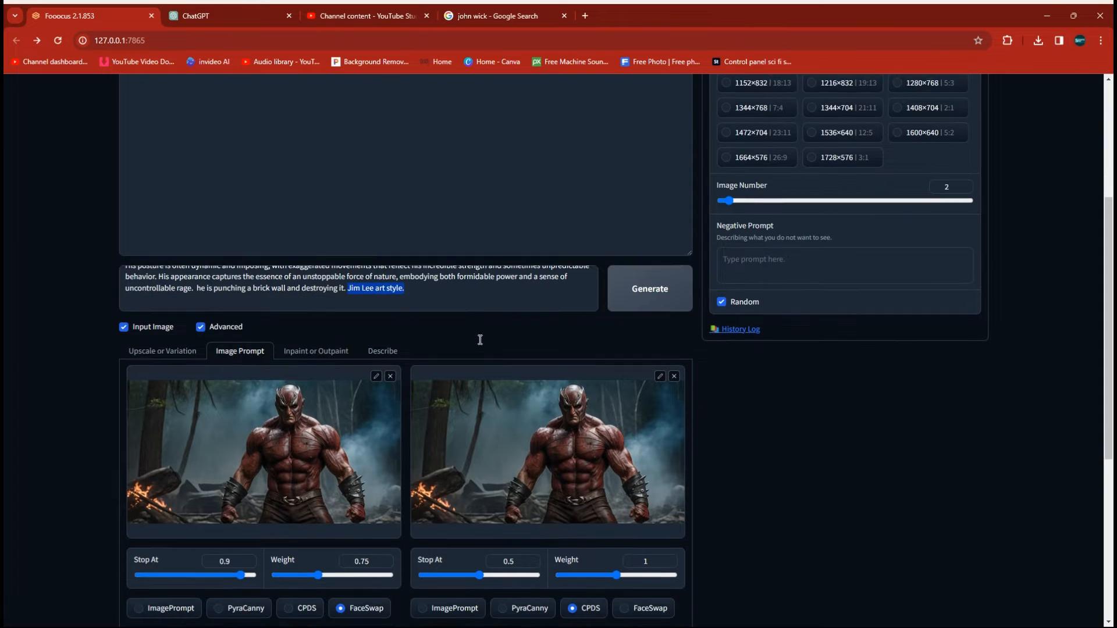
# Step: Set the output aspect ratio to 704×1344
pyautogui.scroll(3, 792, 274)
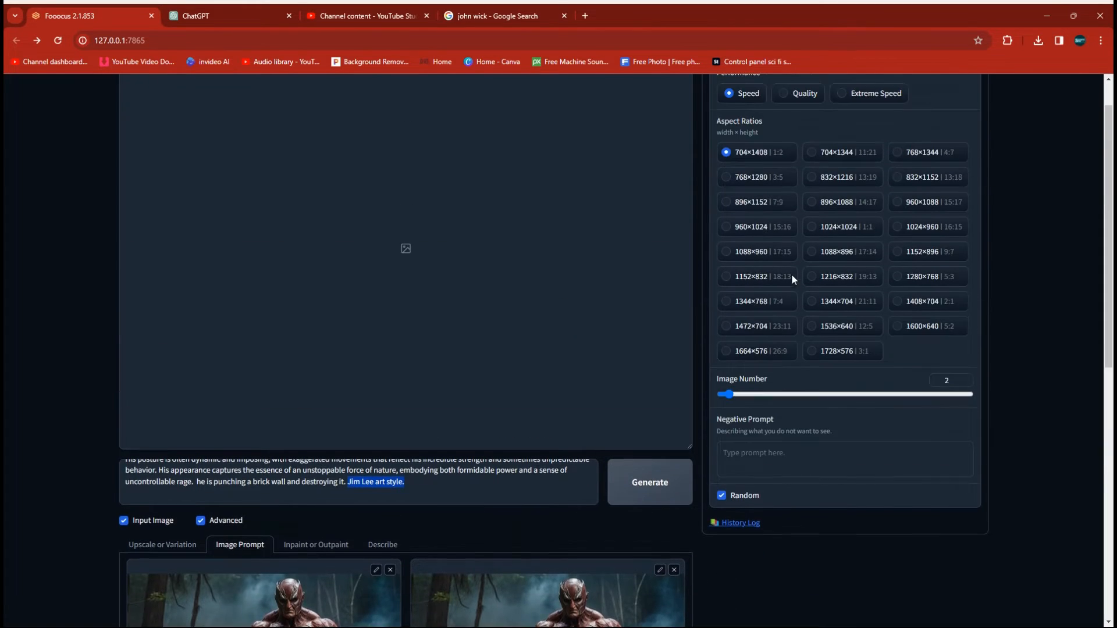
pyautogui.scroll(-1, 649, 362)
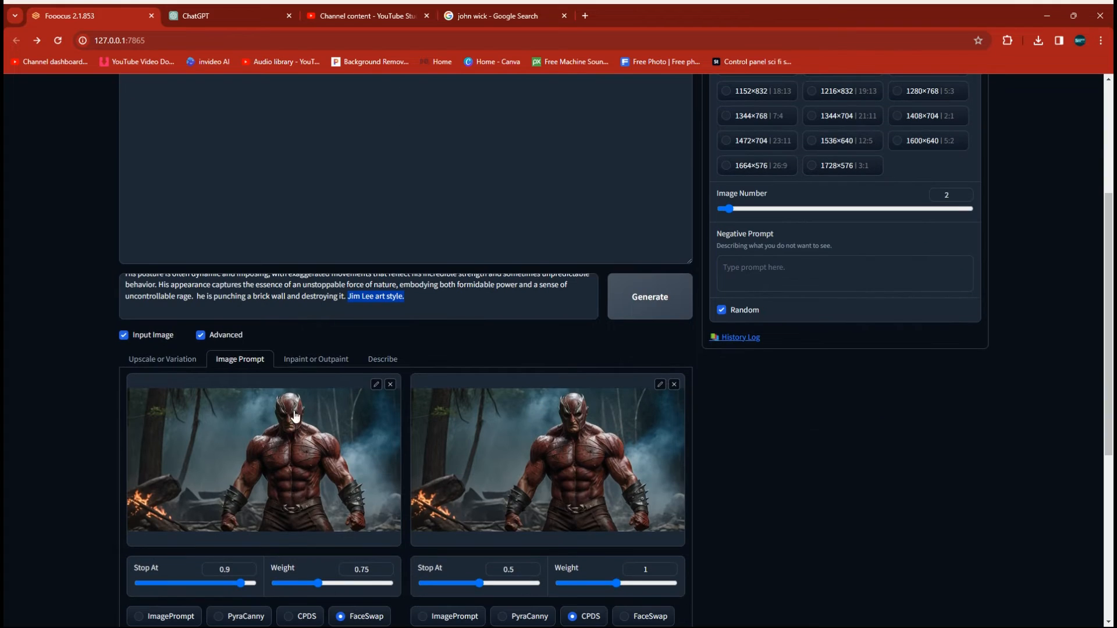
pyautogui.scroll(4, 890, 198)
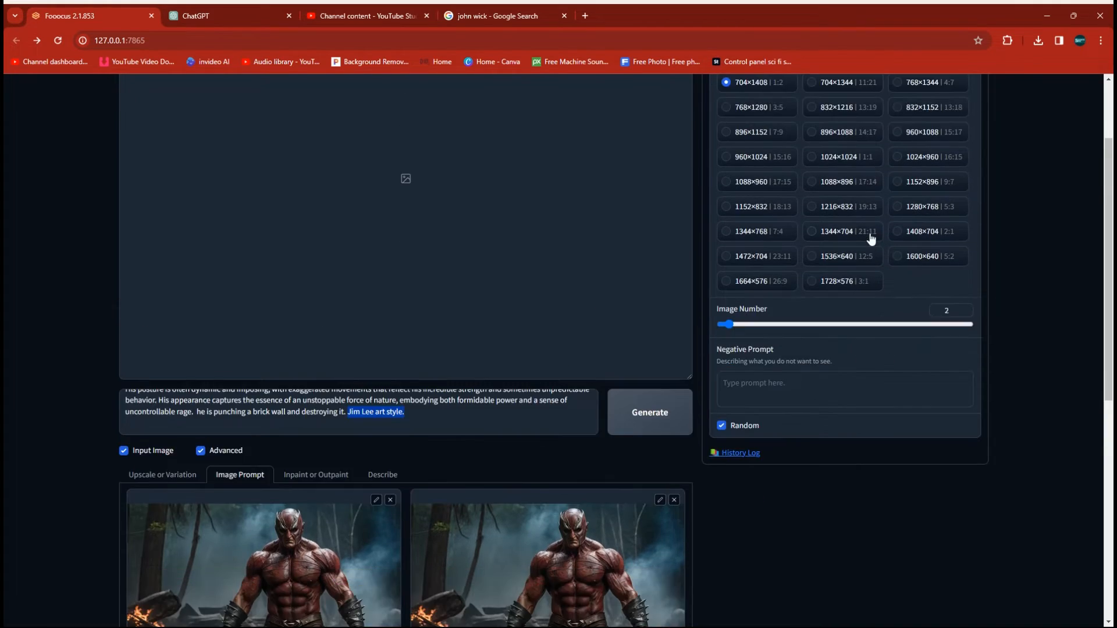
pyautogui.click(534, 563)
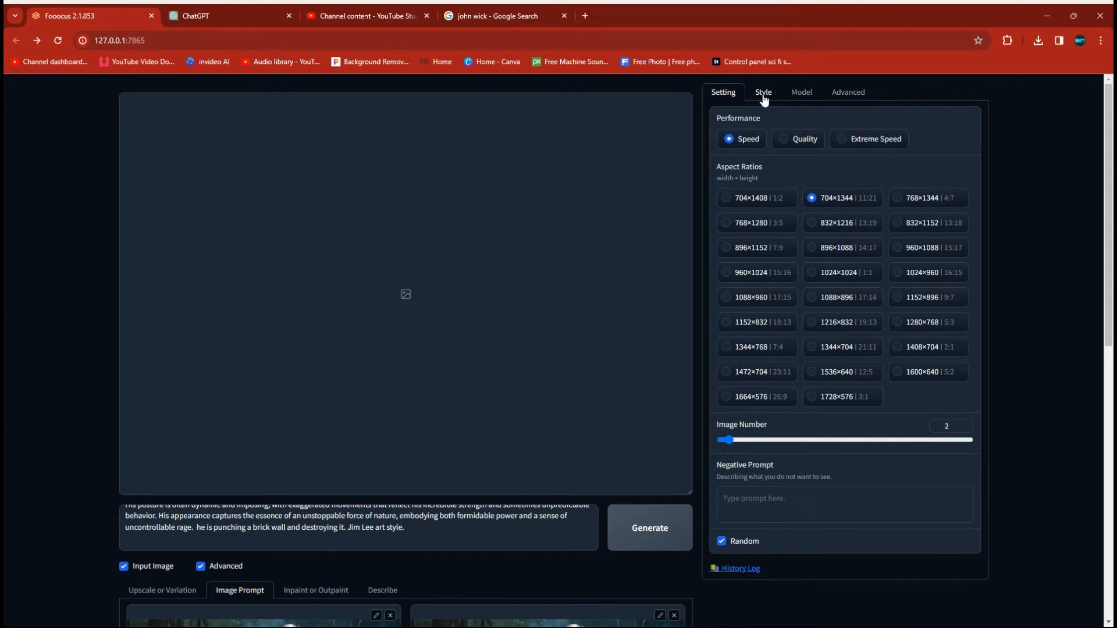
# Step: Review the available styles and the enabled SAI Comic Book, MRE Comic and SAI Anime choices, and return to the general settings
pyautogui.click(764, 93)
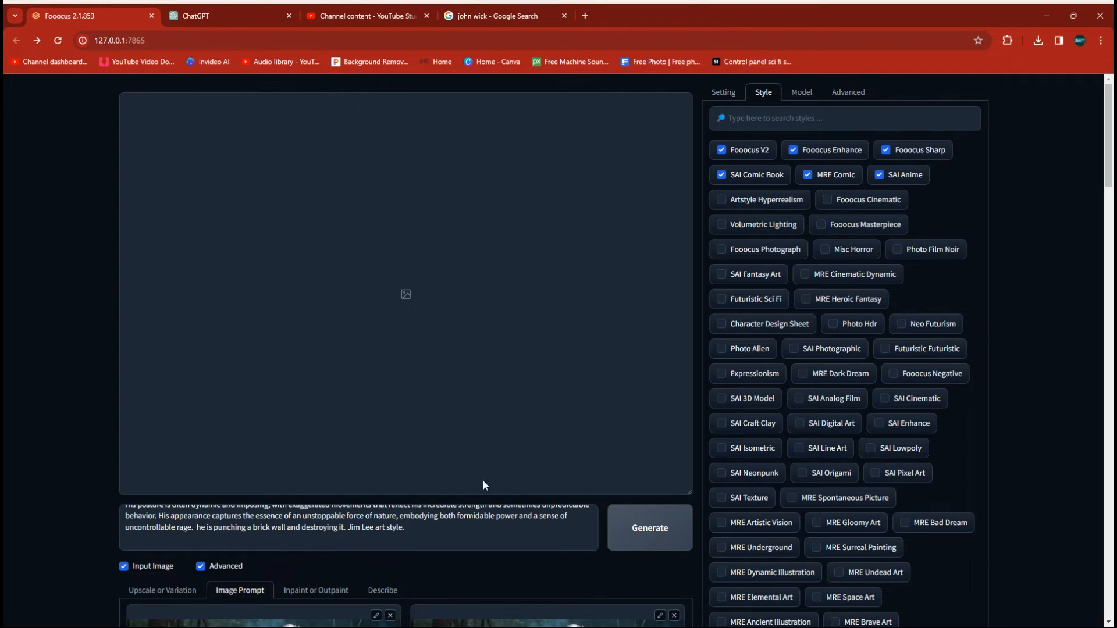
pyautogui.scroll(-4, 498, 494)
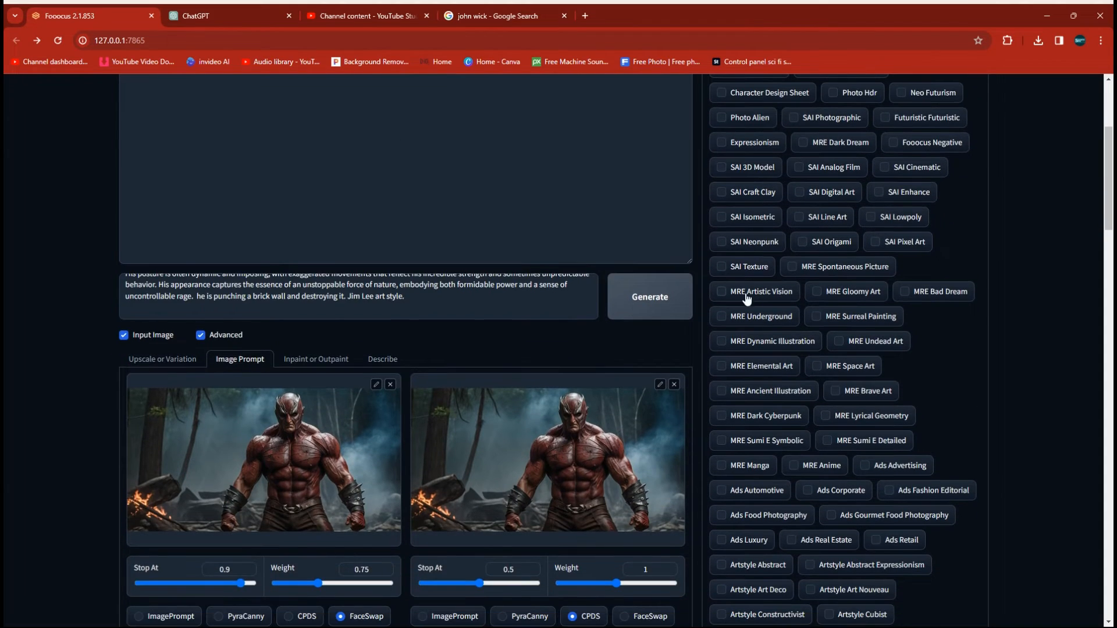
pyautogui.scroll(1, 751, 296)
pyautogui.scroll(-2, 755, 287)
pyautogui.scroll(5, 710, 98)
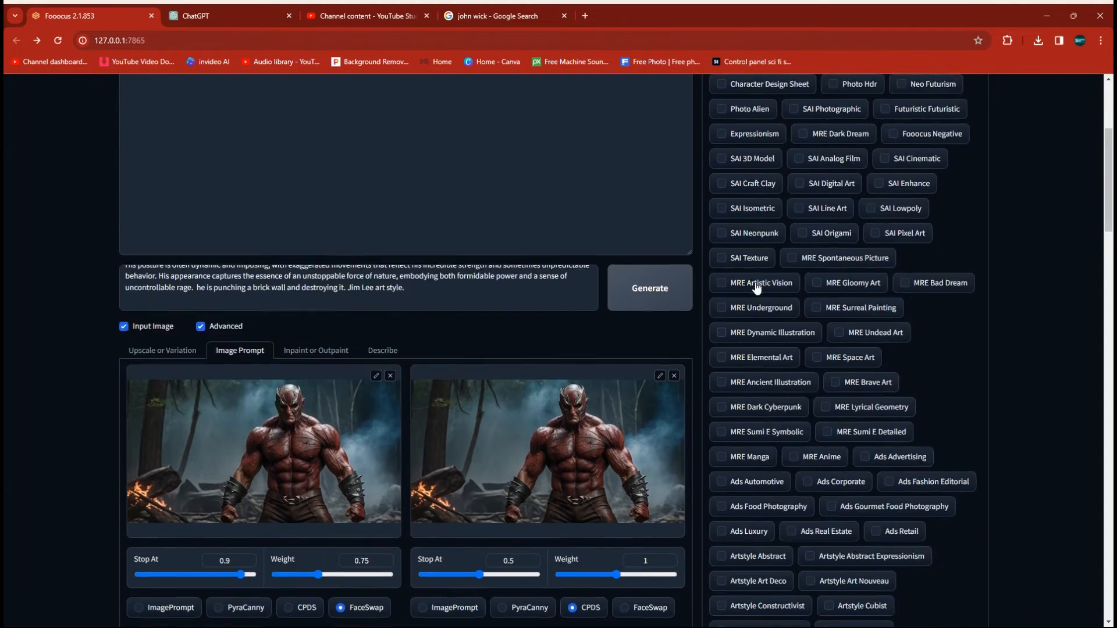
pyautogui.click(710, 97)
pyautogui.scroll(-1, 731, 327)
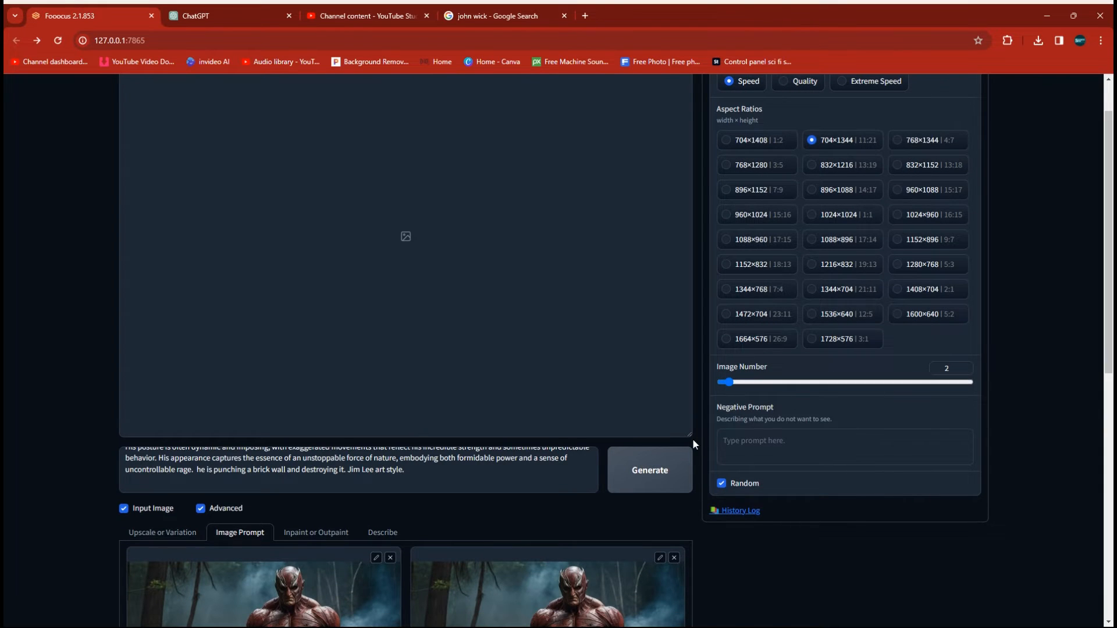
# Step: Generate two images from the prompt and both reference images at a 1024×1024 aspect ratio
pyautogui.scroll(-2, 569, 544)
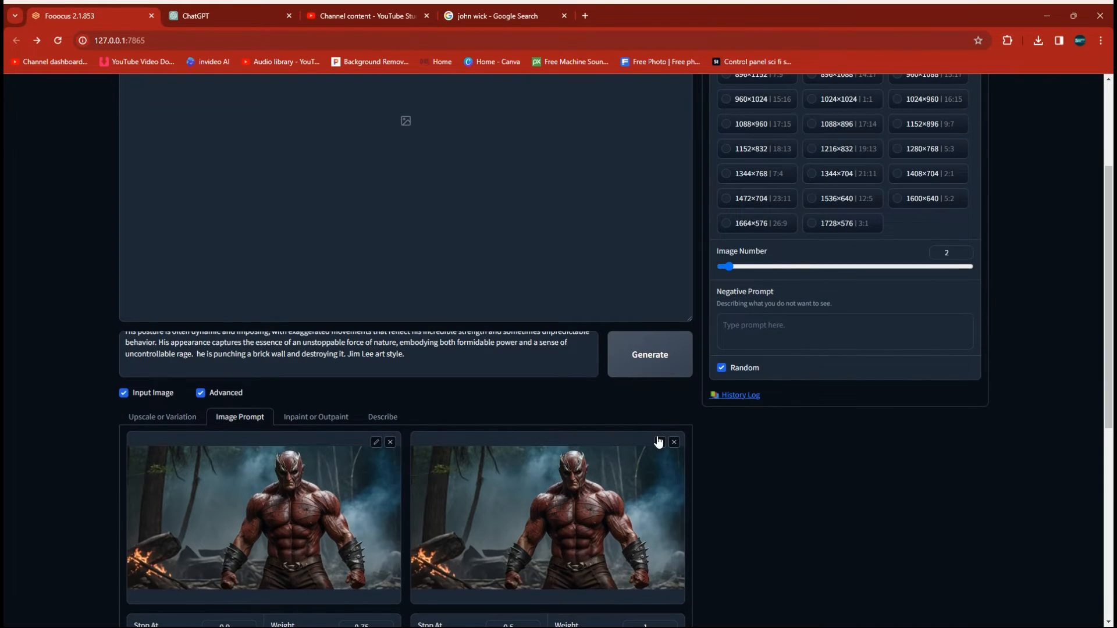
pyautogui.scroll(1, 658, 443)
pyautogui.scroll(2, 658, 443)
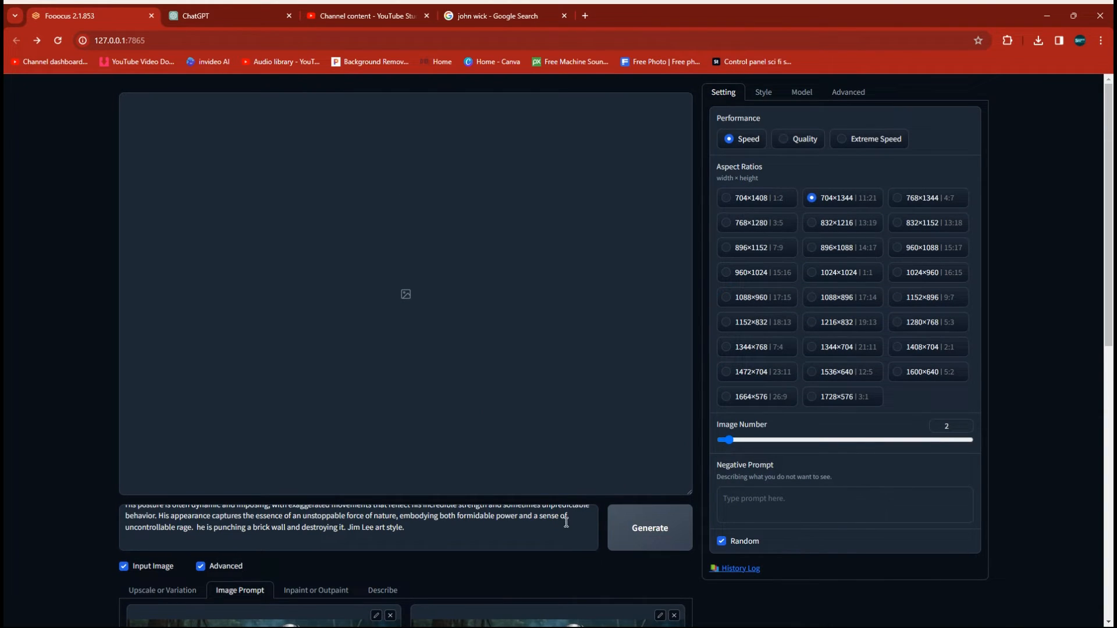
pyautogui.click(644, 528)
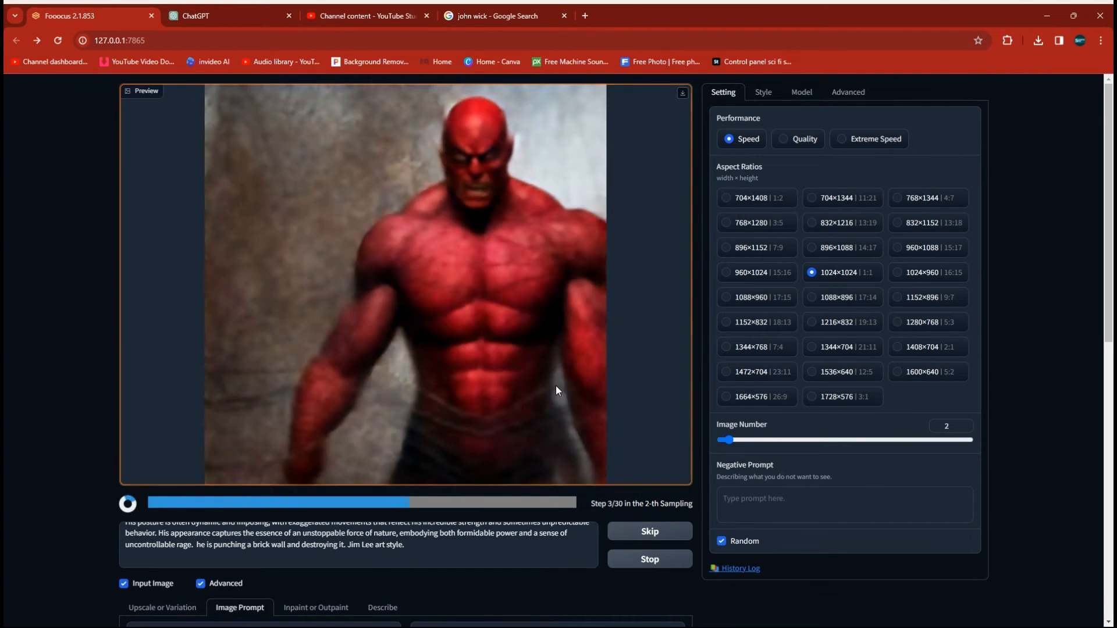
# Step: Enlarge the generated comic character and compare its face, pose and body with the reference images
pyautogui.scroll(-4, 558, 387)
pyautogui.scroll(4, 559, 387)
pyautogui.scroll(-2, 558, 379)
pyautogui.scroll(3, 558, 360)
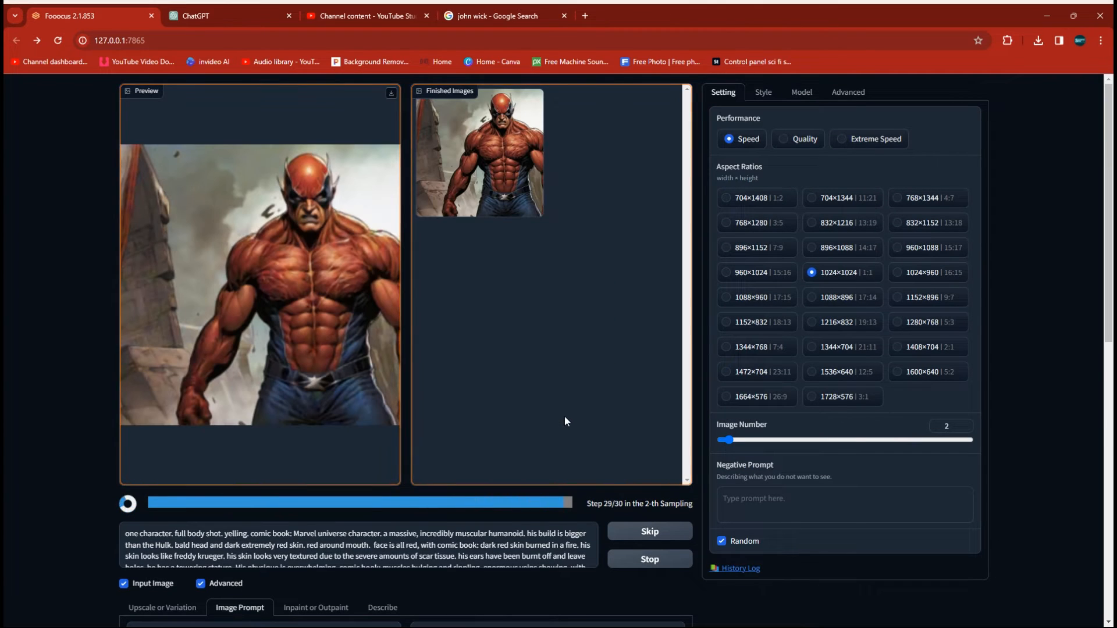
pyautogui.click(335, 253)
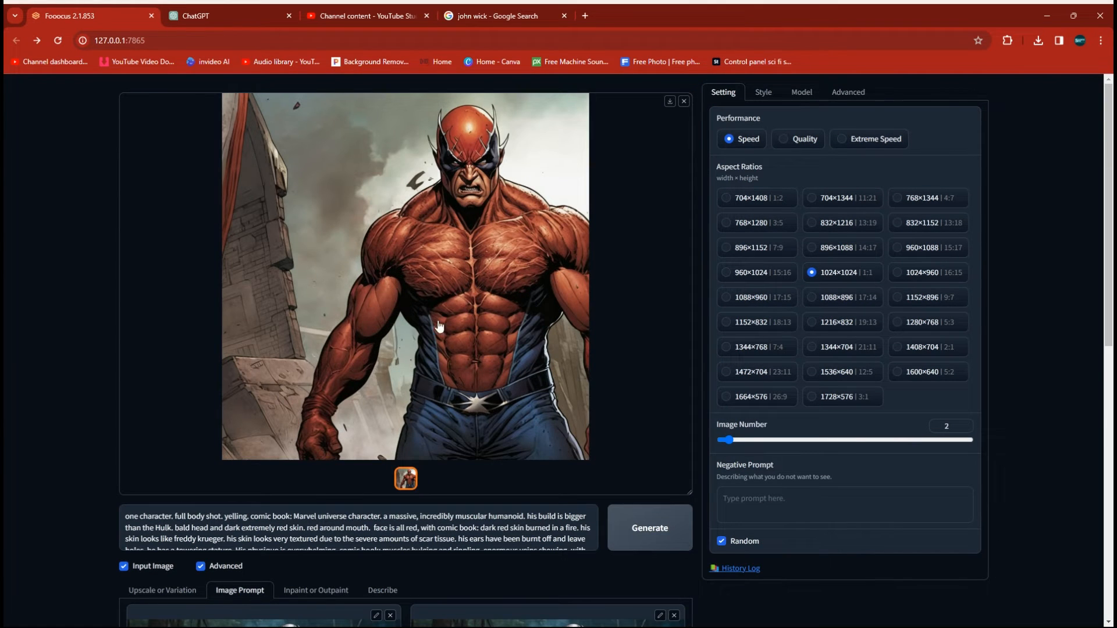
pyautogui.scroll(-4, 513, 362)
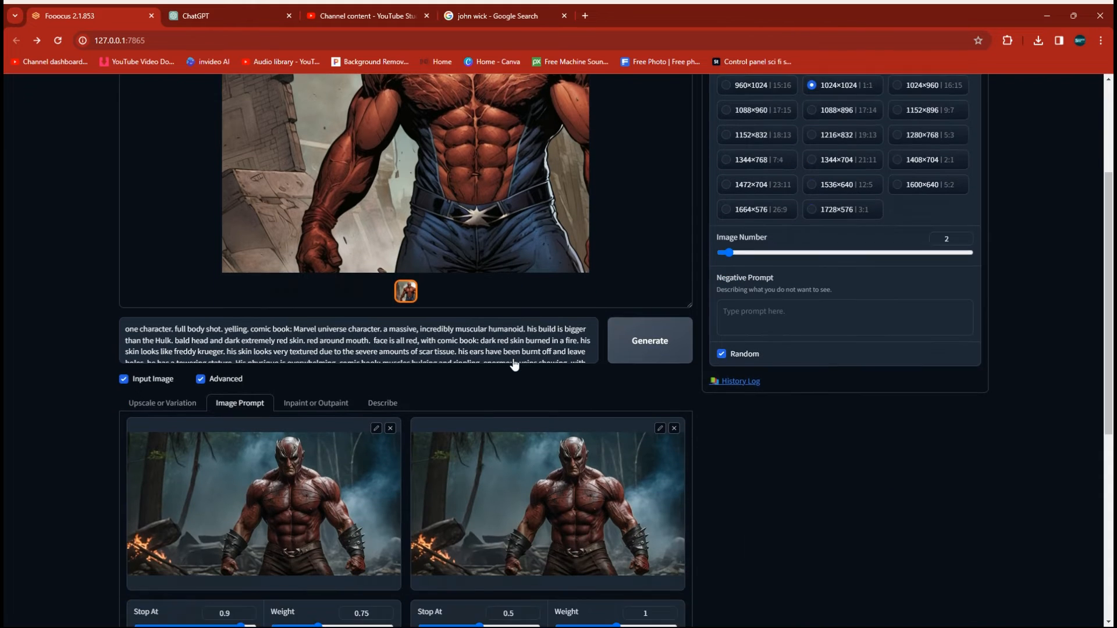
pyautogui.scroll(3, 512, 357)
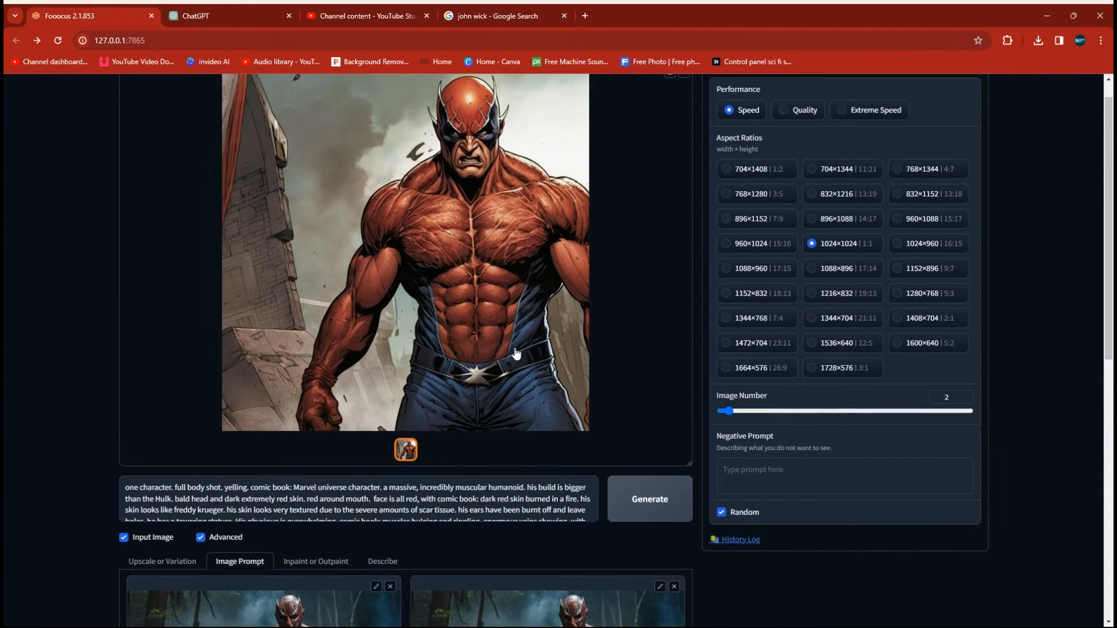
pyautogui.scroll(-4, 515, 355)
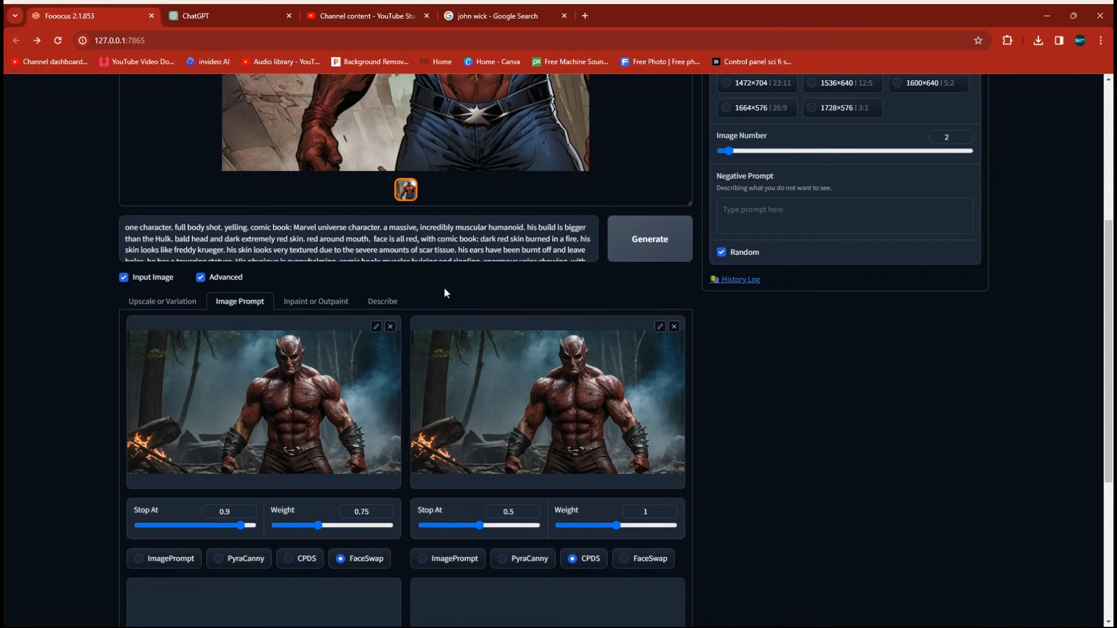
pyautogui.scroll(3, 466, 279)
pyautogui.scroll(1, 473, 276)
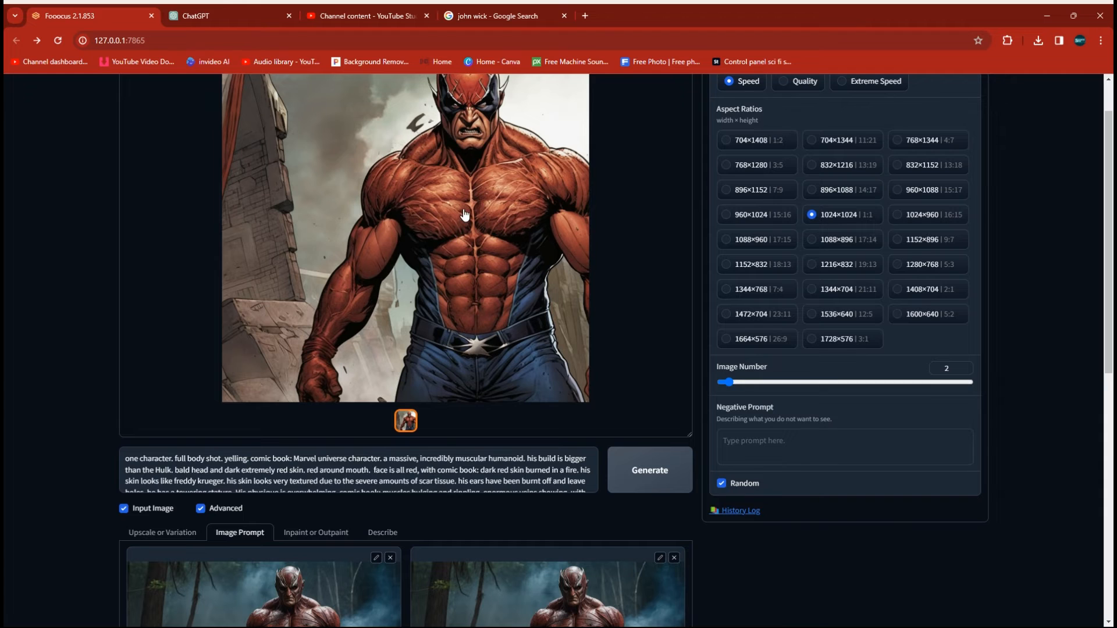
# Step: Set the weight of the FaceSwap reference image to 0.832
pyautogui.scroll(-4, 460, 244)
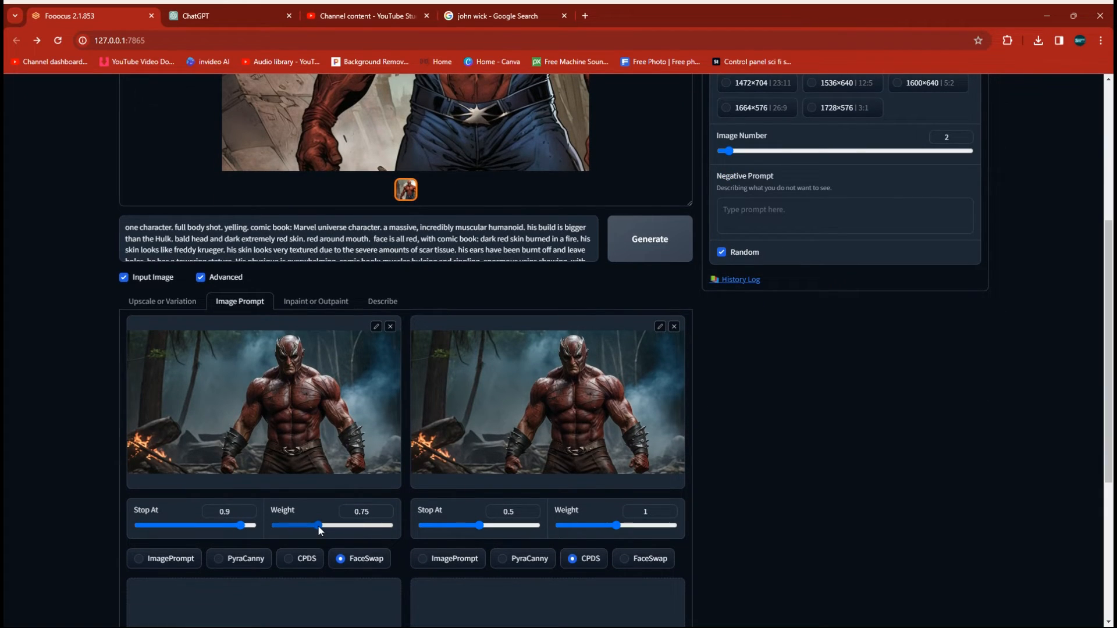
pyautogui.moveTo(319, 530); pyautogui.dragTo(324, 529)
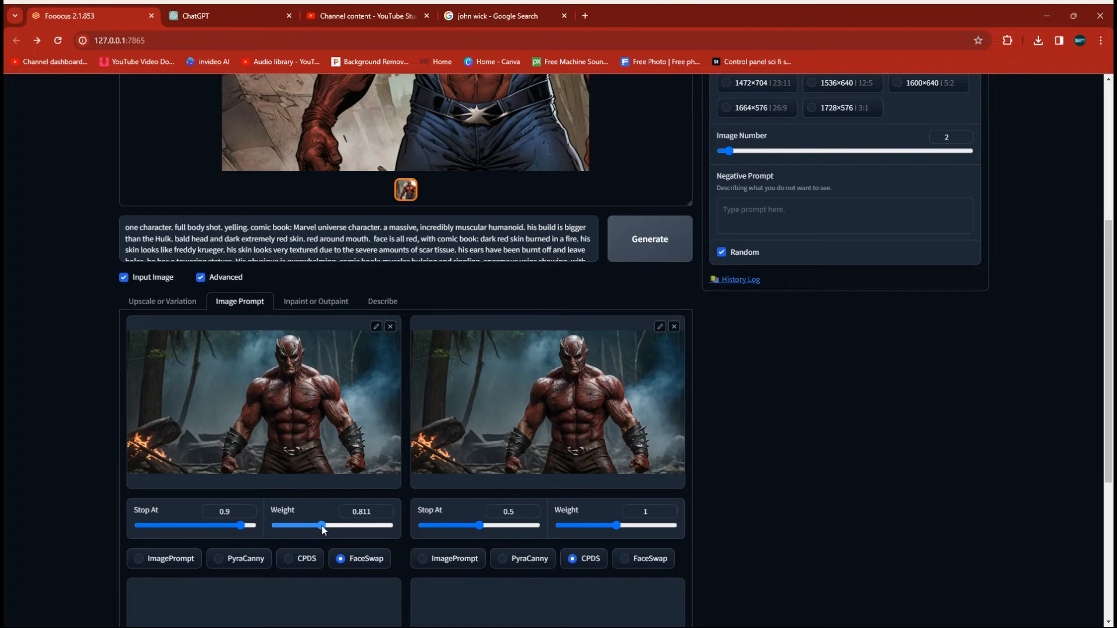
pyautogui.scroll(4, 704, 276)
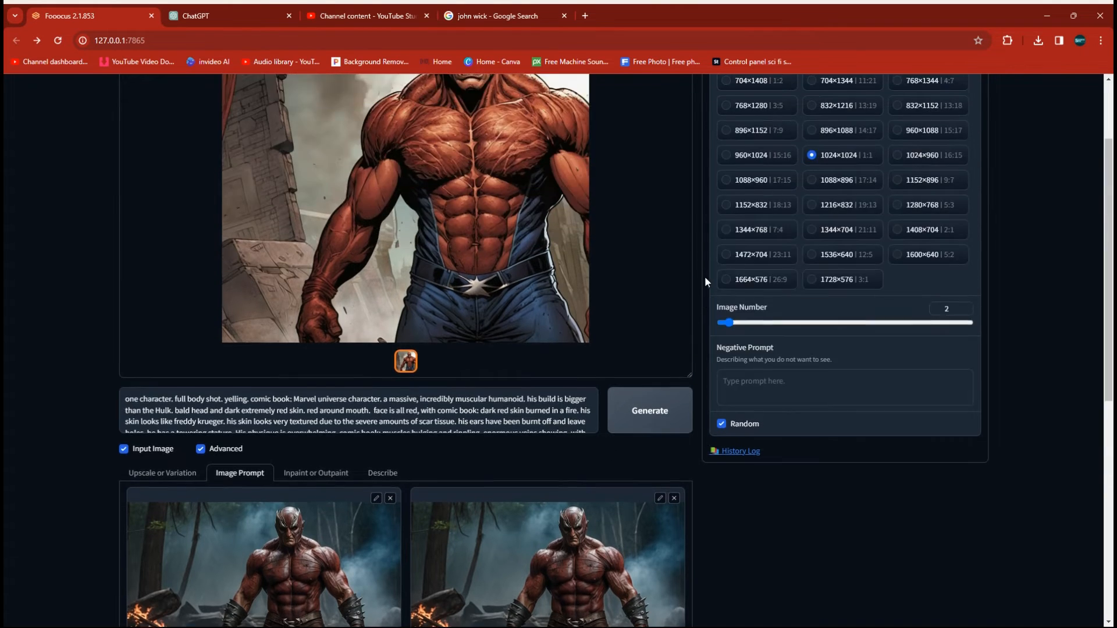
# Step: Generate the comic character again with the adjusted FaceSwap weight
pyautogui.scroll(2, 640, 401)
pyautogui.scroll(-4, 556, 422)
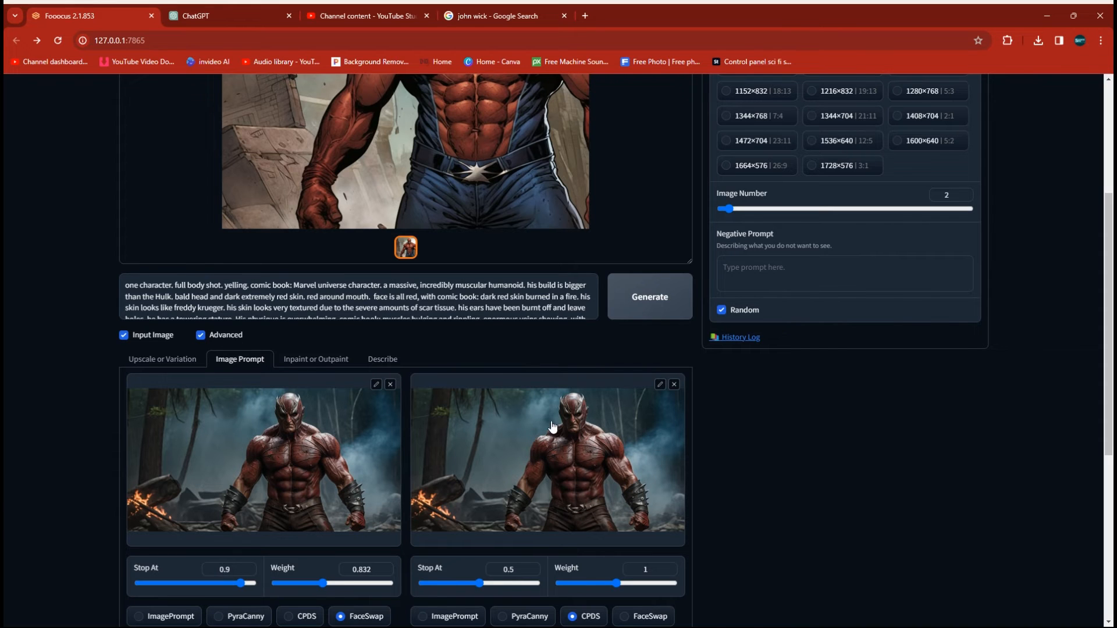
pyautogui.scroll(3, 573, 391)
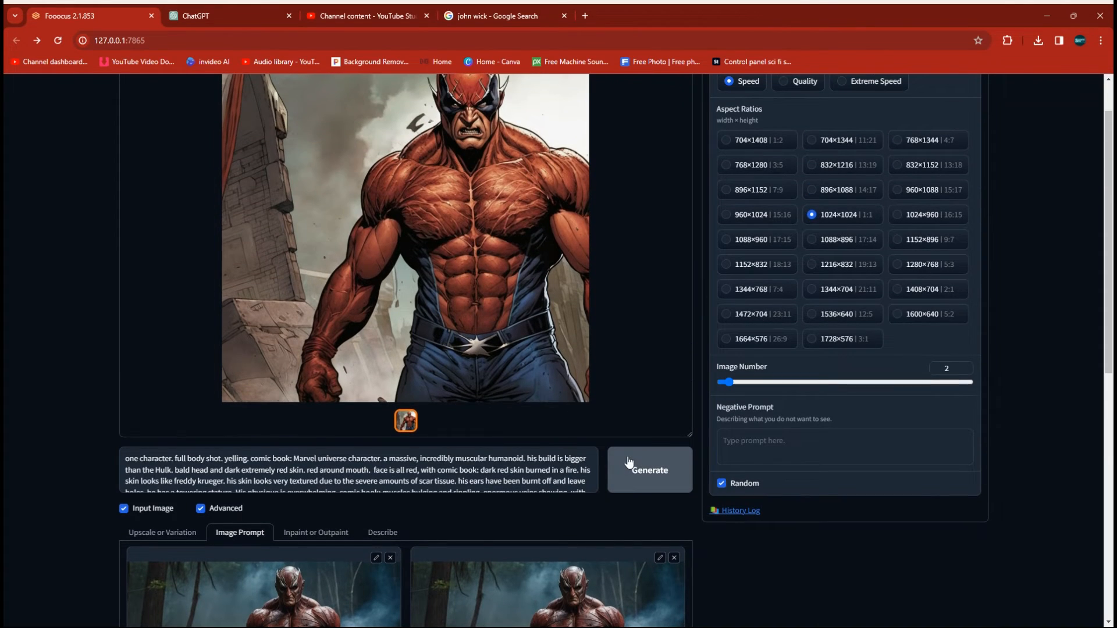
pyautogui.click(628, 465)
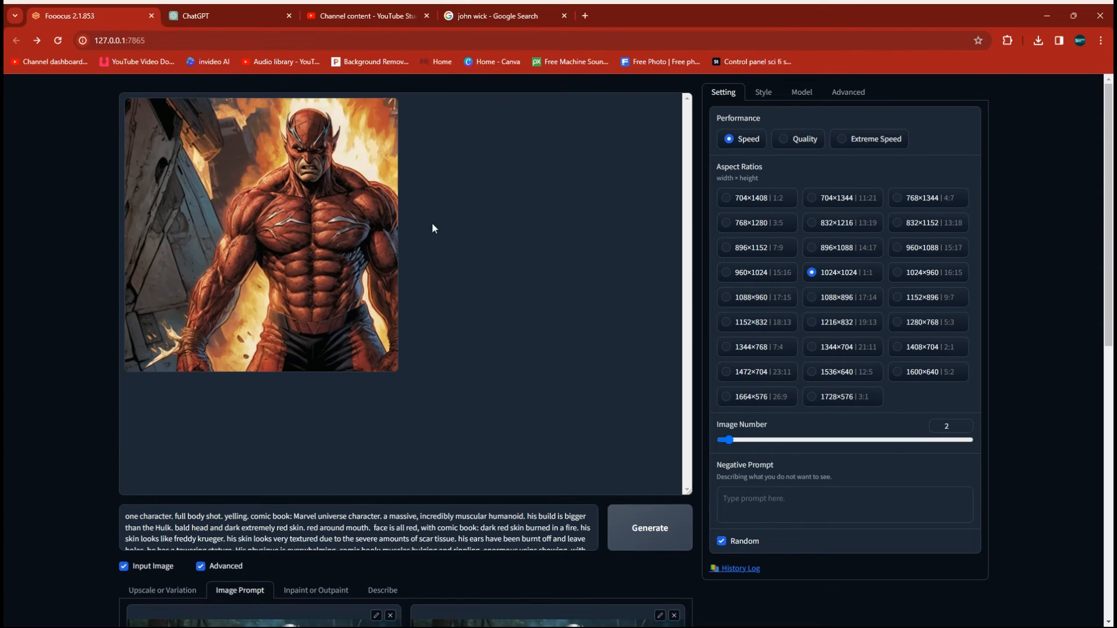
# Step: Compare the newly generated character against a fiery background with the two reference images
pyautogui.scroll(-3, 445, 344)
pyautogui.scroll(3, 447, 348)
pyautogui.scroll(-2, 447, 348)
pyautogui.scroll(2, 447, 348)
pyautogui.scroll(-3, 447, 348)
pyautogui.scroll(3, 447, 348)
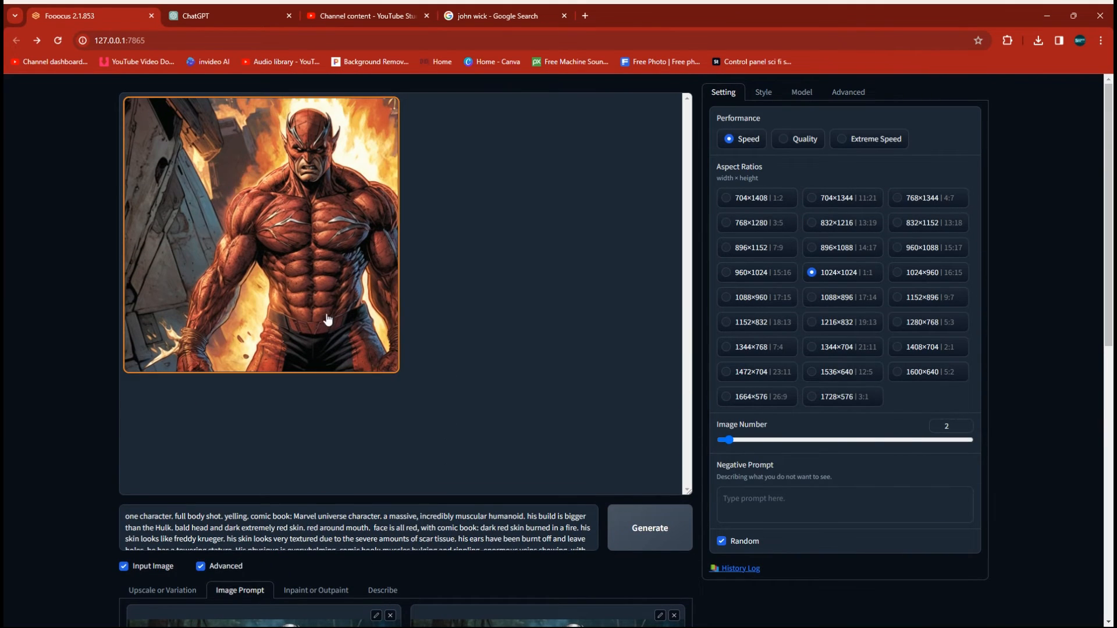
# Step: Examine how closely the generated character's face, pose and muscular build follow the FaceSwap and CPDS reference images
pyautogui.scroll(-2, 427, 341)
pyautogui.scroll(2, 423, 343)
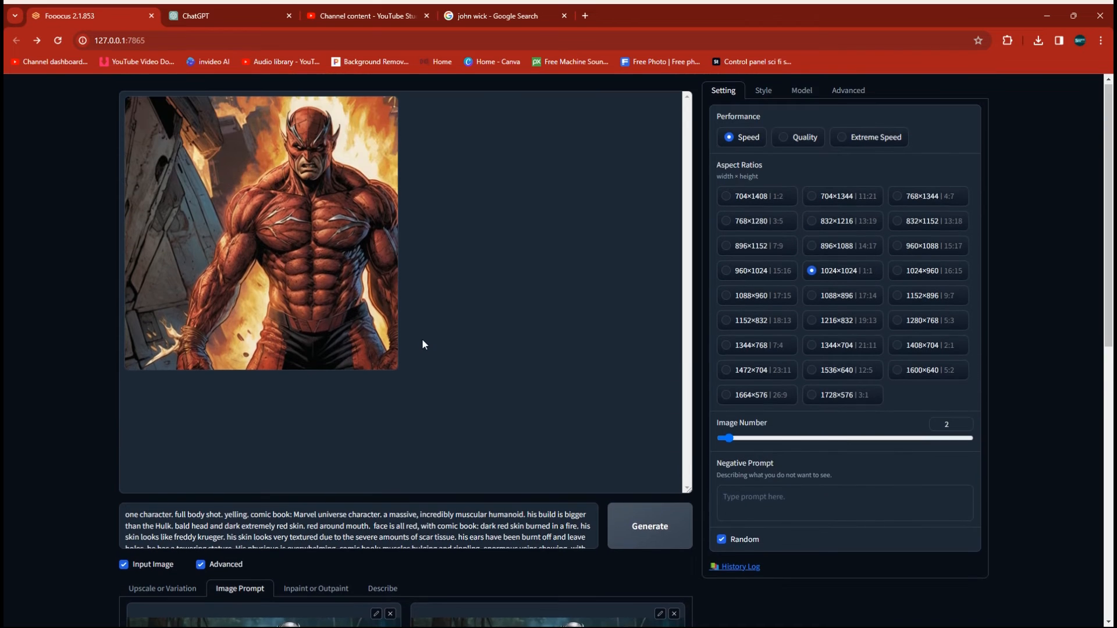
pyautogui.scroll(-2, 446, 352)
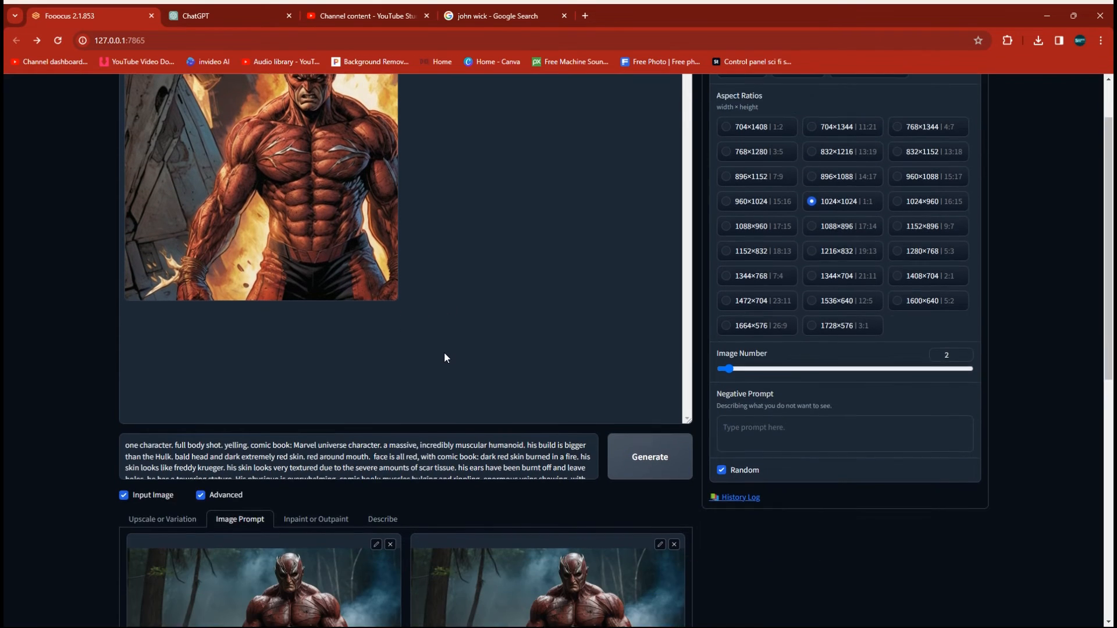
pyautogui.scroll(2, 445, 356)
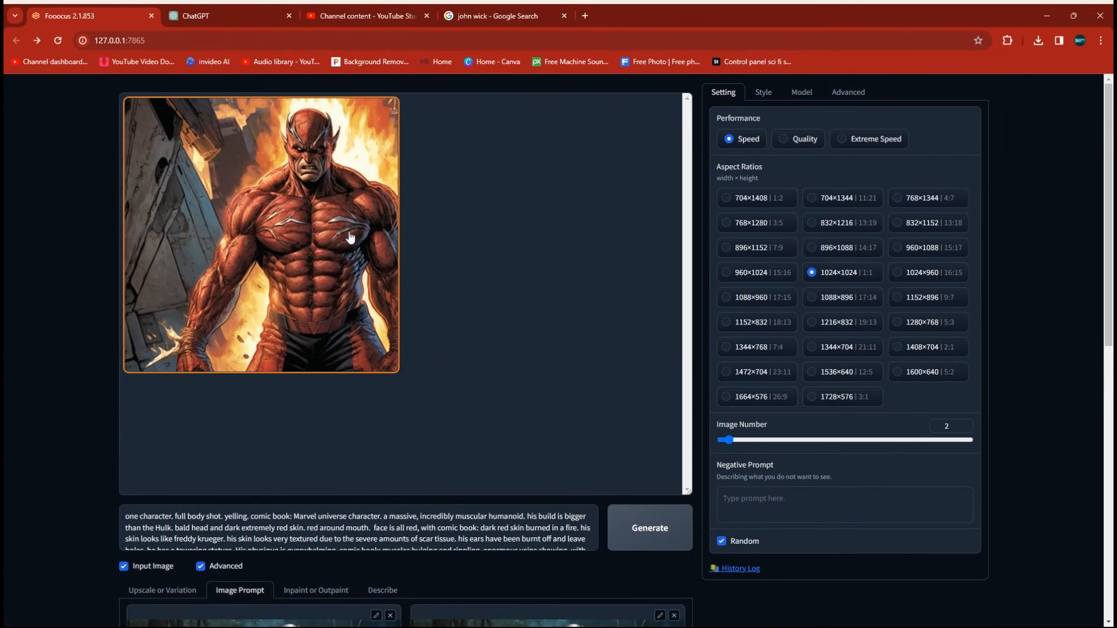
pyautogui.scroll(-1, 379, 430)
pyautogui.scroll(-3, 378, 430)
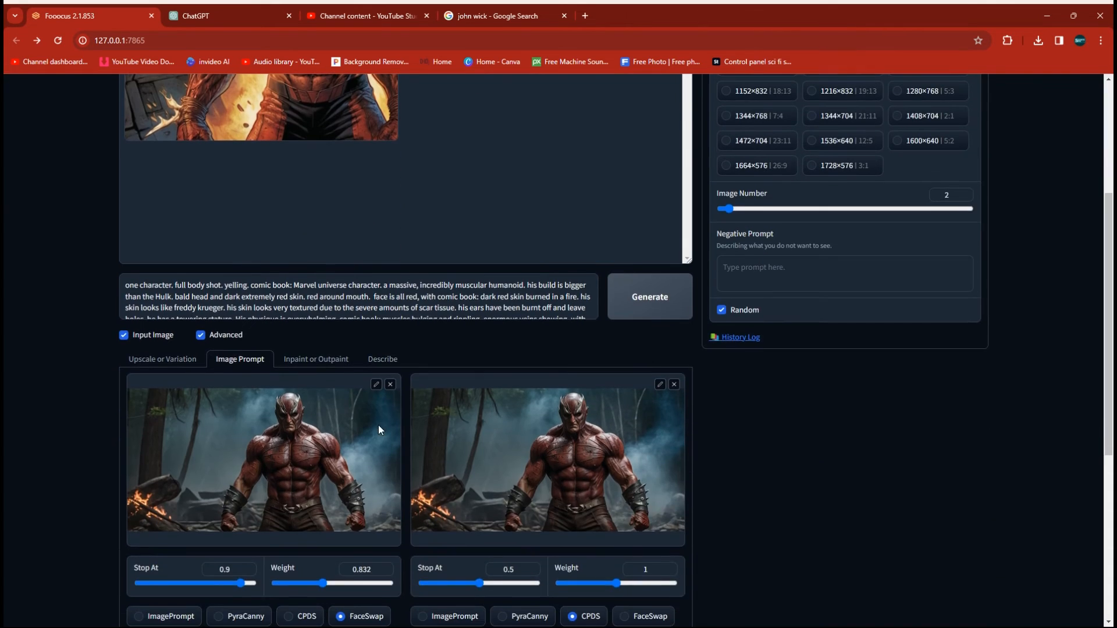
pyautogui.scroll(2, 378, 429)
pyautogui.scroll(-1, 248, 369)
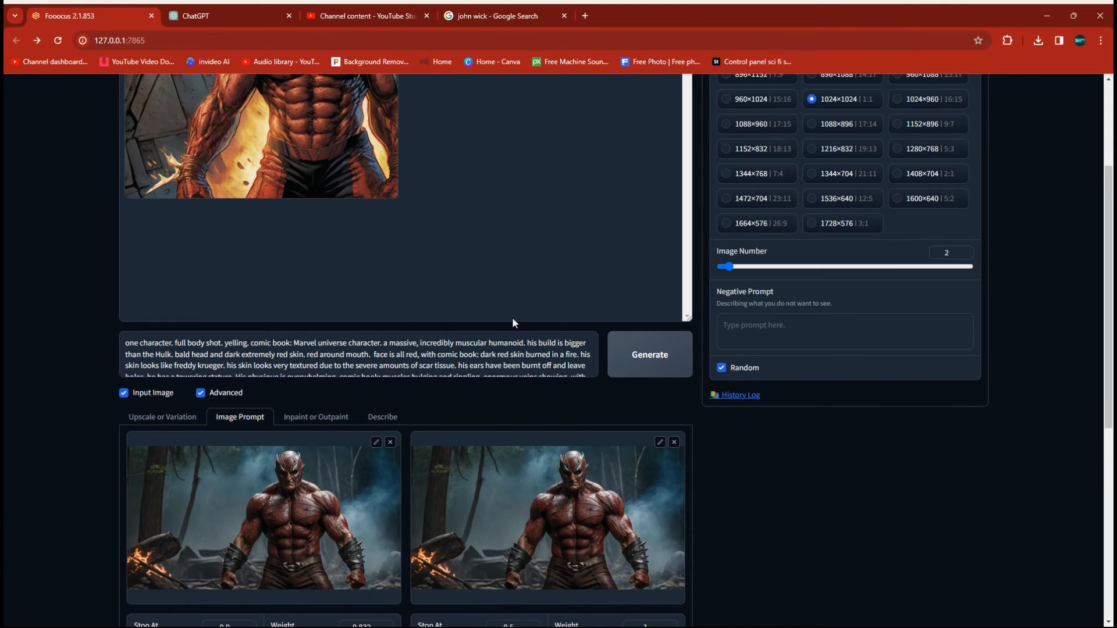
pyautogui.scroll(3, 513, 321)
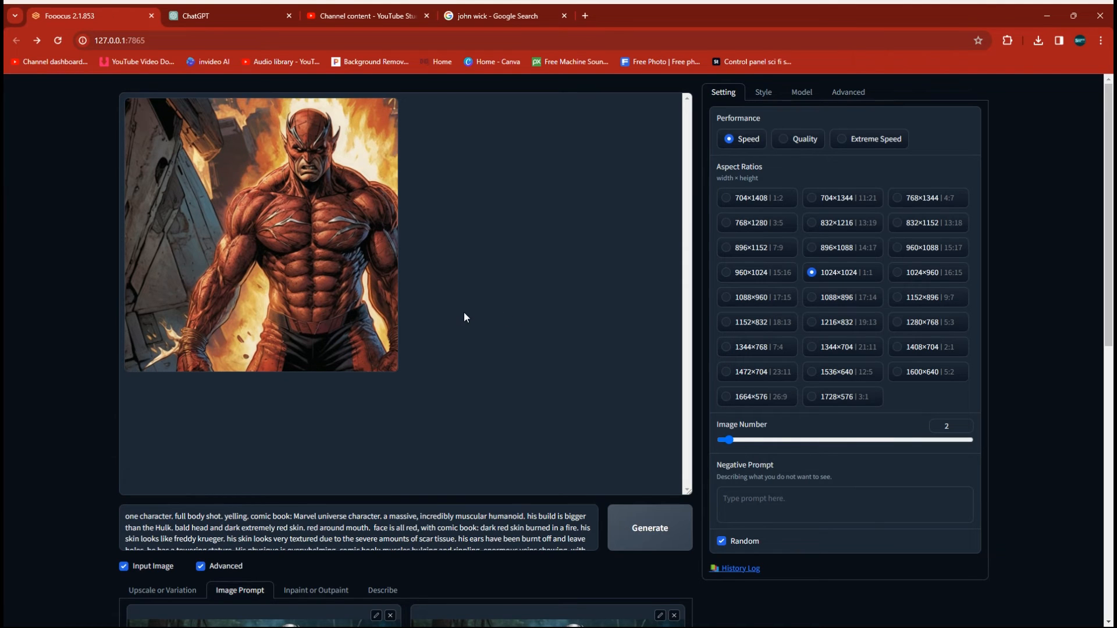
pyautogui.scroll(-3, 439, 301)
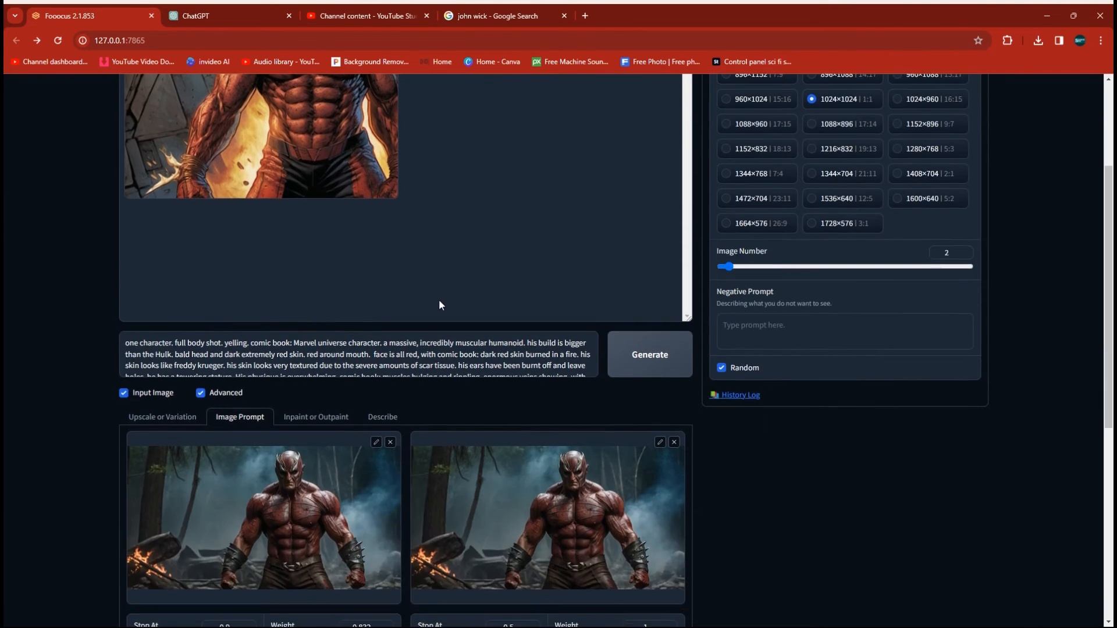
pyautogui.scroll(1, 439, 301)
pyautogui.scroll(-1, 438, 301)
# Step: Replace both the FaceSwap and the CPDS reference images with the photo of John Wick walking in a dark suit
pyautogui.scroll(-1, 439, 303)
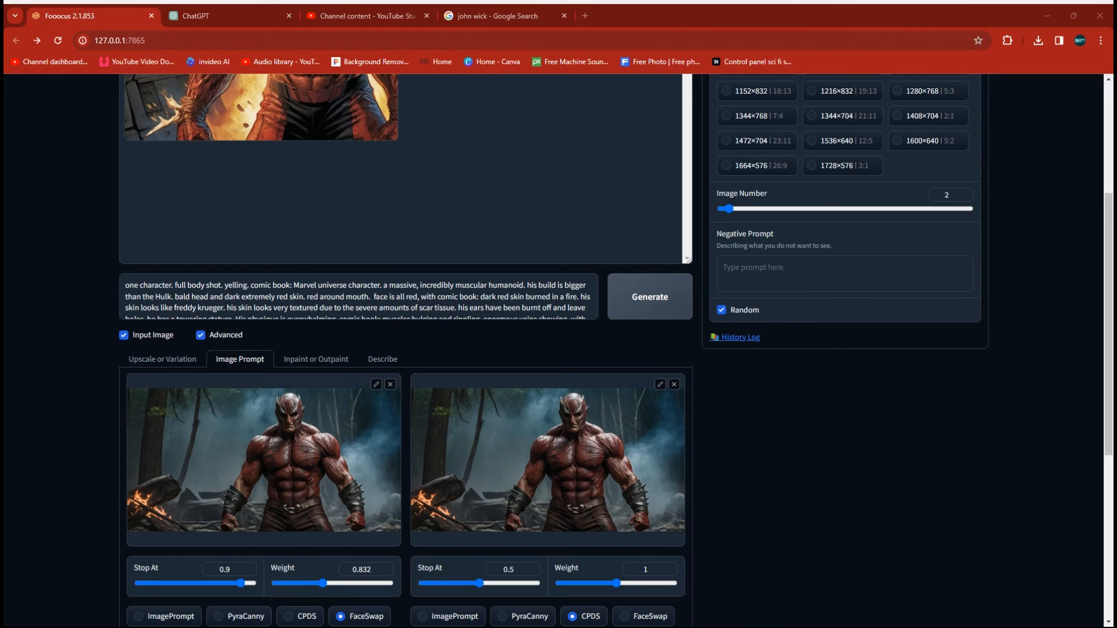
pyautogui.moveTo(729, 402); pyautogui.dragTo(275, 417)
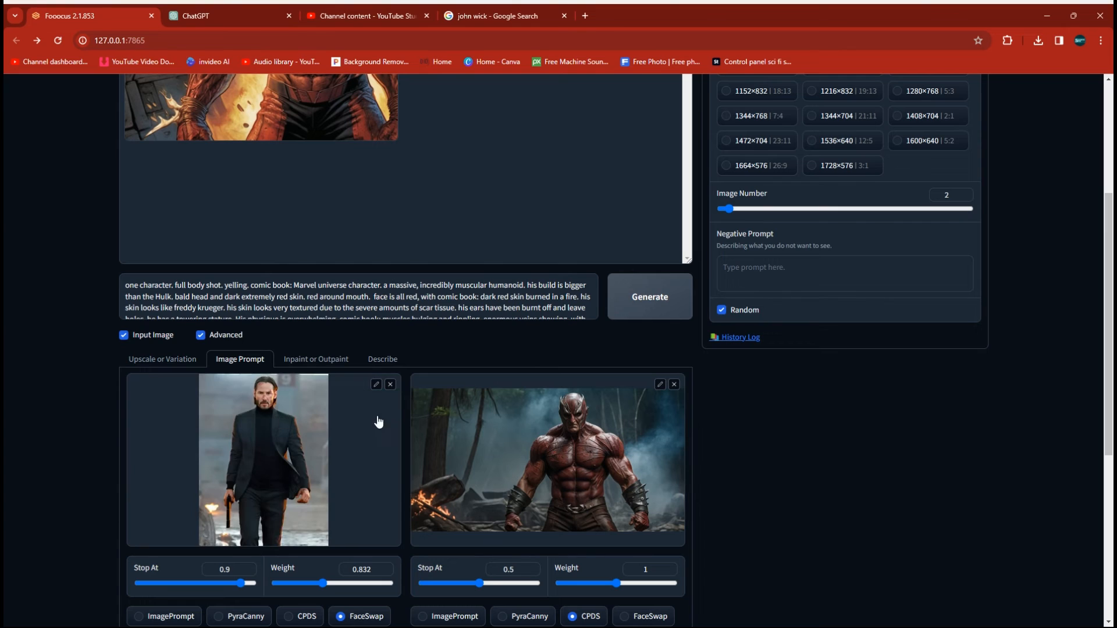
pyautogui.moveTo(892, 482); pyautogui.dragTo(600, 483)
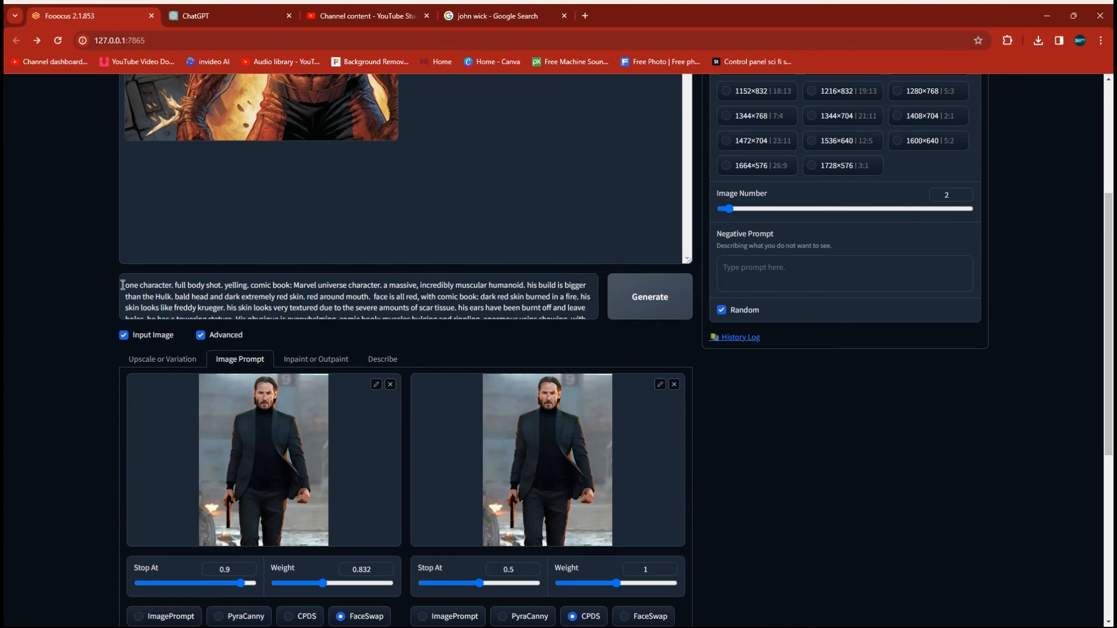
# Step: Replace the whole text prompt with "john wick. comic book"
pyautogui.moveTo(125, 285); pyautogui.dragTo(426, 344)
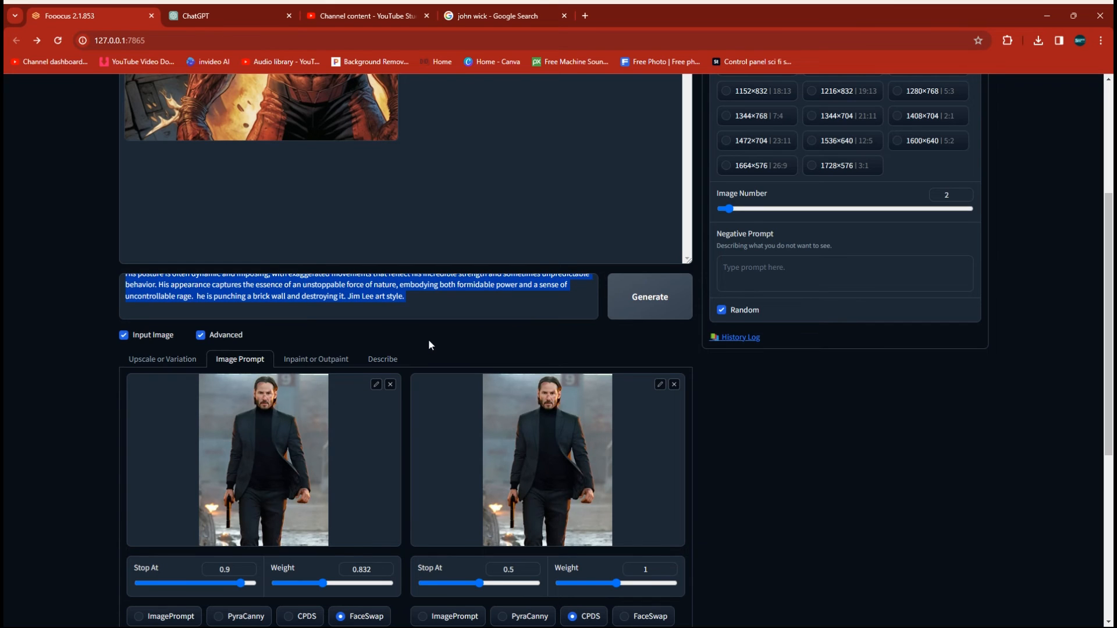
pyautogui.write('john ')
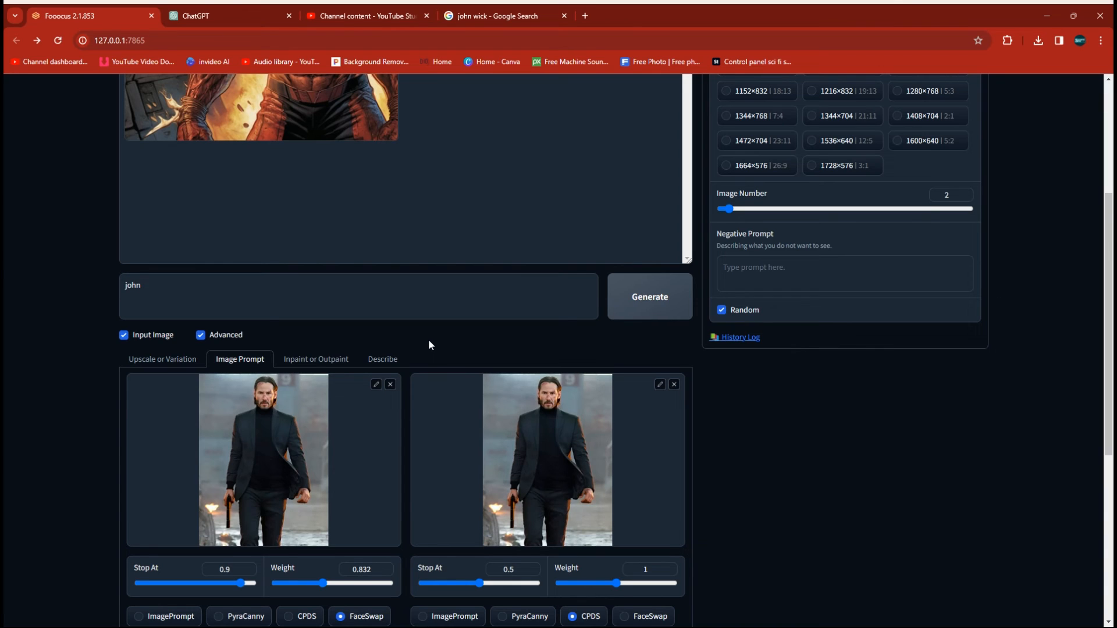
pyautogui.write('wick')
pyautogui.write('. comic book')
# Step: Generate the comic image with a FaceSwap weight of 0.75 and an 832×1216 aspect ratio, stopping the run after the first image
pyautogui.moveTo(324, 583); pyautogui.dragTo(320, 587)
pyautogui.click(648, 309)
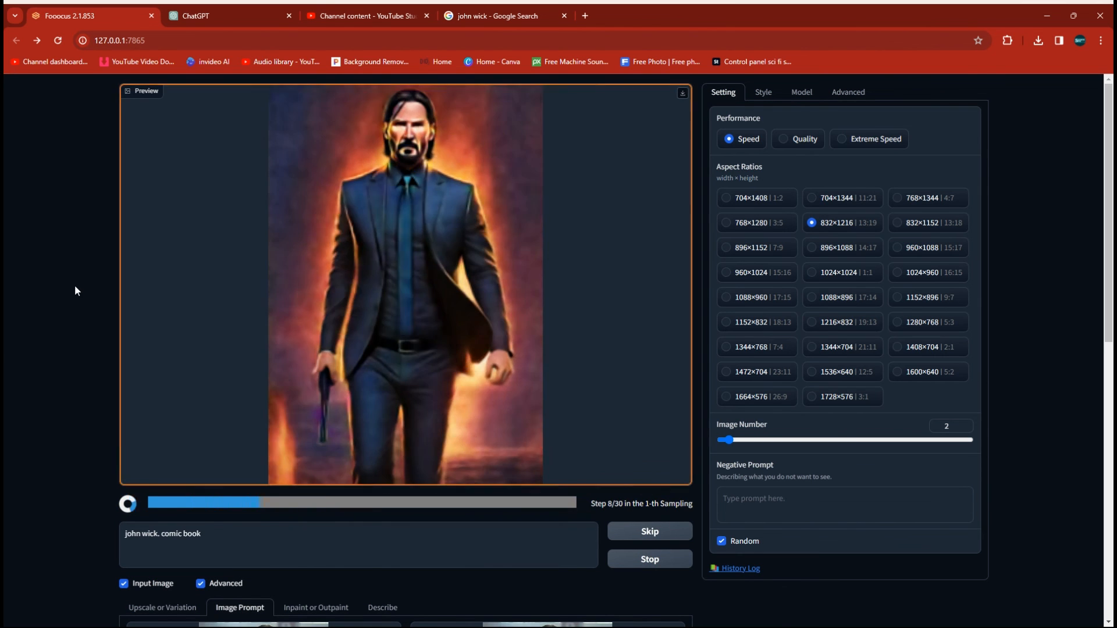
pyautogui.click(644, 560)
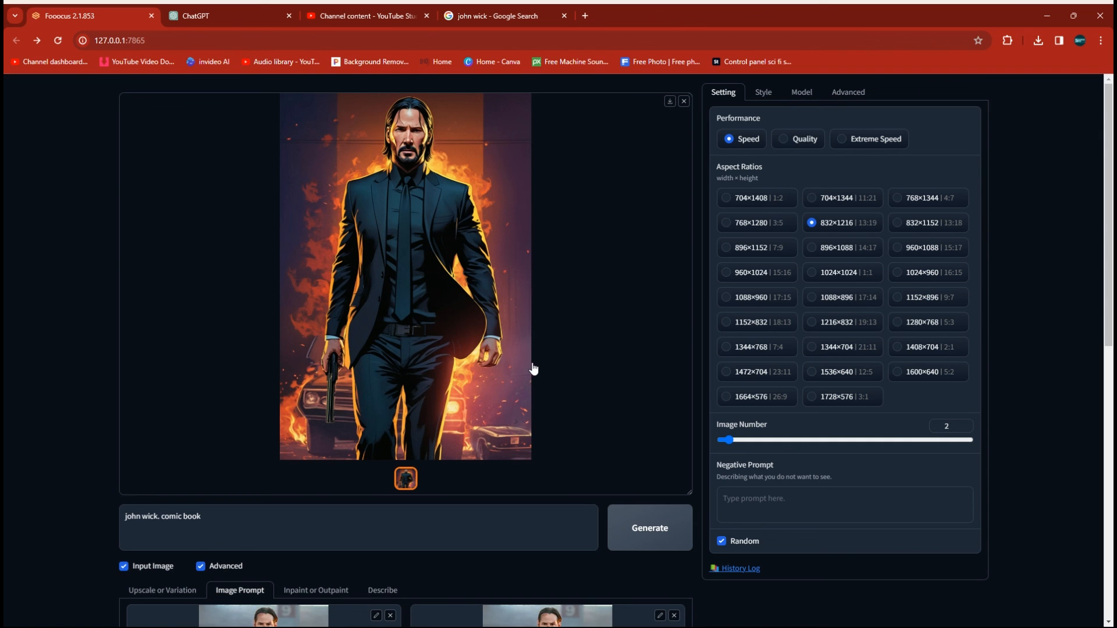
# Step: Compare the generated John Wick comic image with the two reference photos for face, pose and clothing
pyautogui.scroll(-1, 483, 330)
pyautogui.scroll(-3, 483, 330)
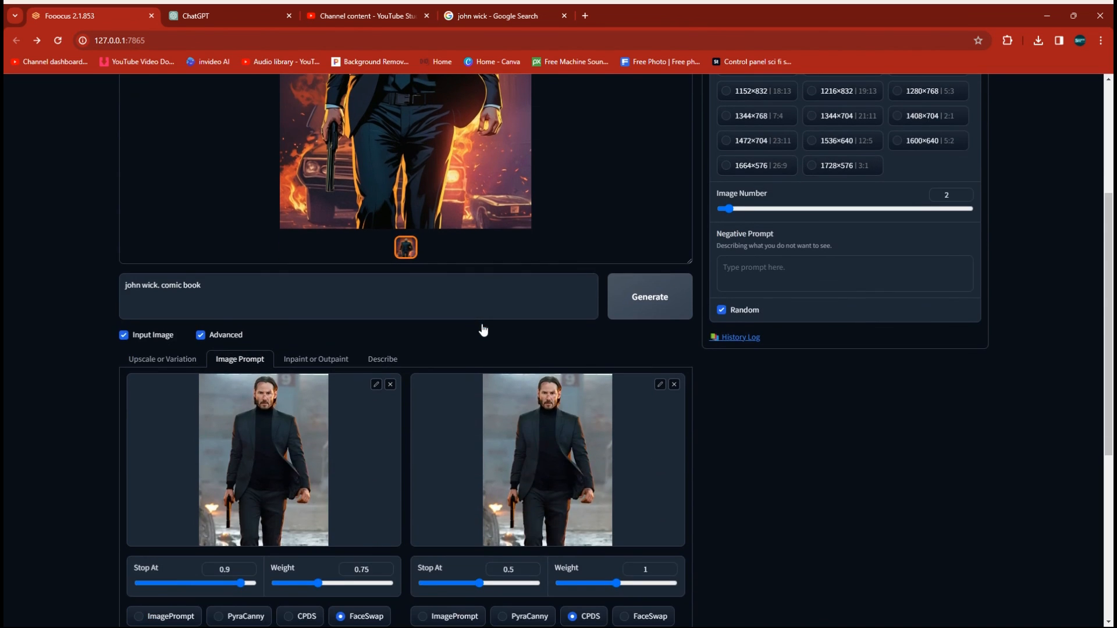
pyautogui.scroll(4, 481, 323)
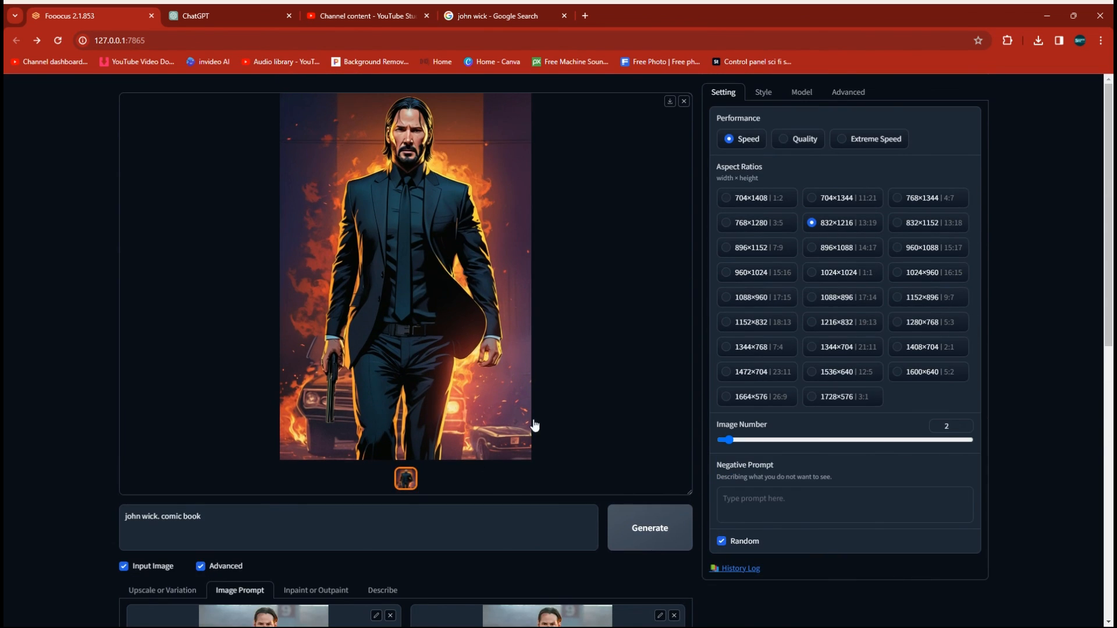